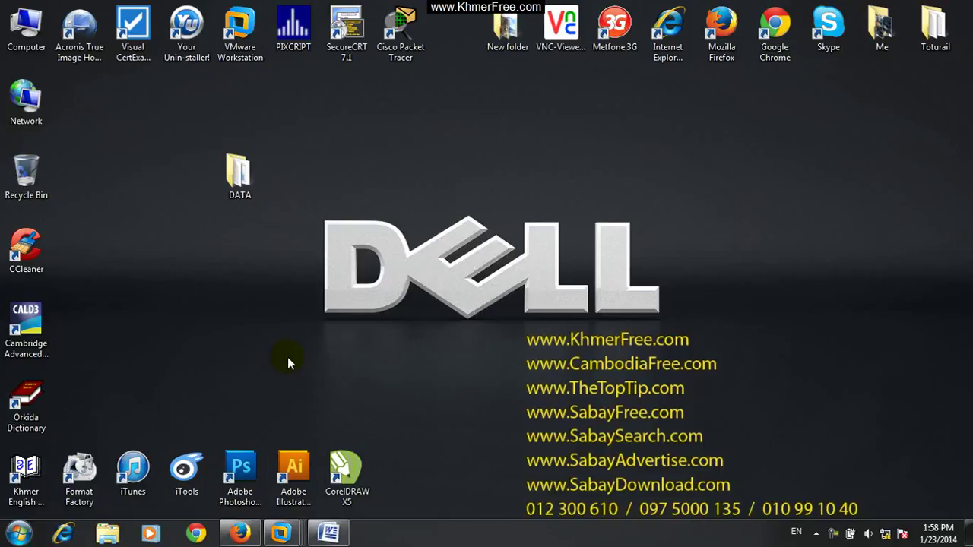
Review the Excel lesson notes at section 2.1, then hide them to reveal the desktop.
{"action": "left_click", "coordinate": [329, 532]}
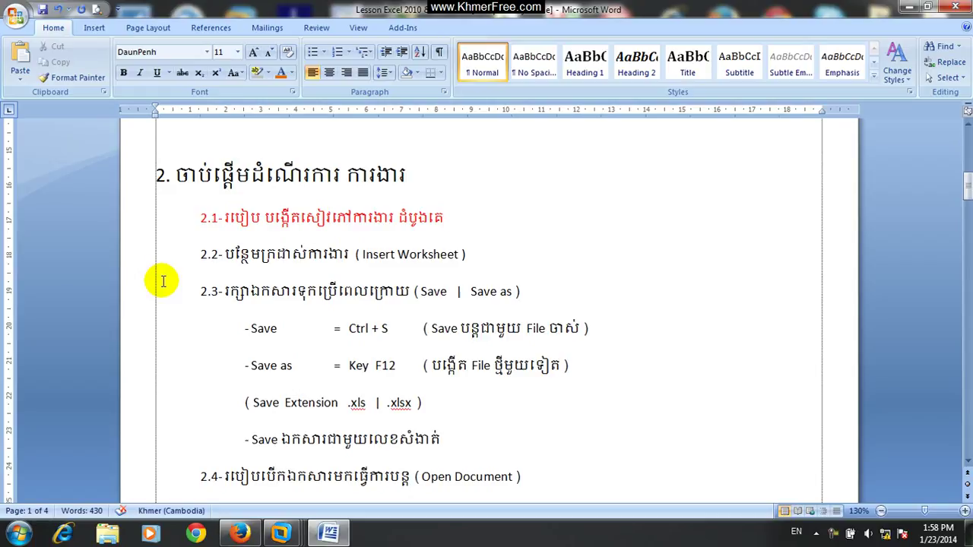
{"action": "left_click", "coordinate": [190, 220]}
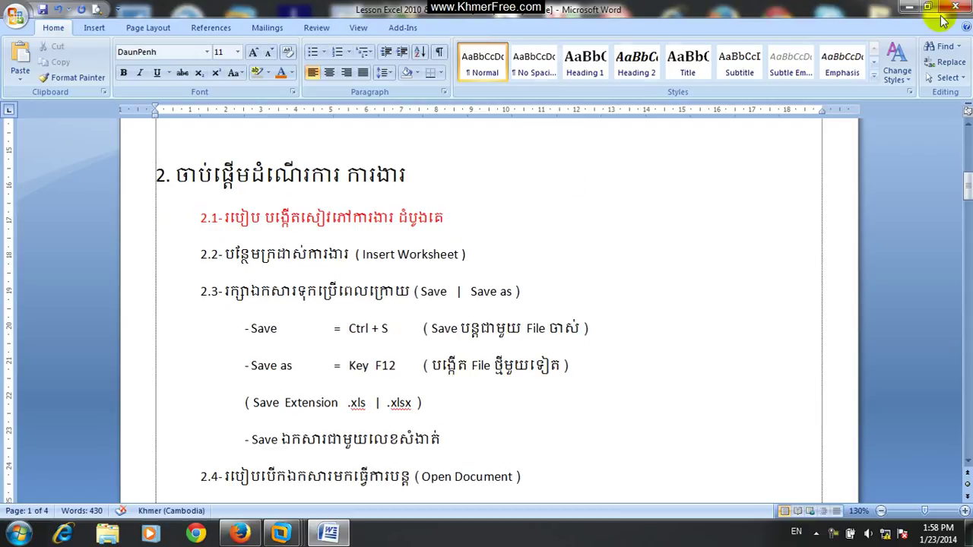
{"action": "left_click", "coordinate": [910, 7]}
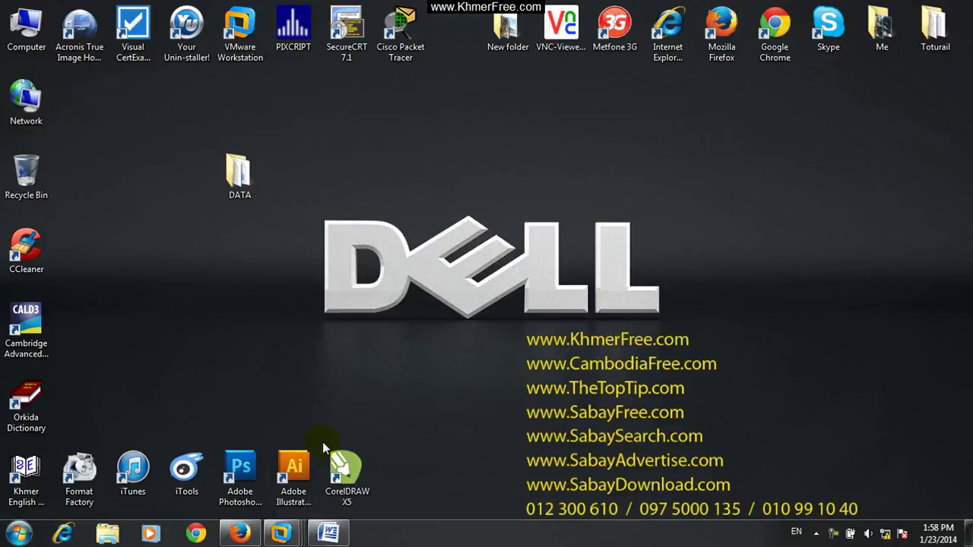
Restore the PC01 virtual machine and launch Excel 2010 with a blank Book1, selecting C6, D5, B5.
{"action": "left_click", "coordinate": [363, 481]}
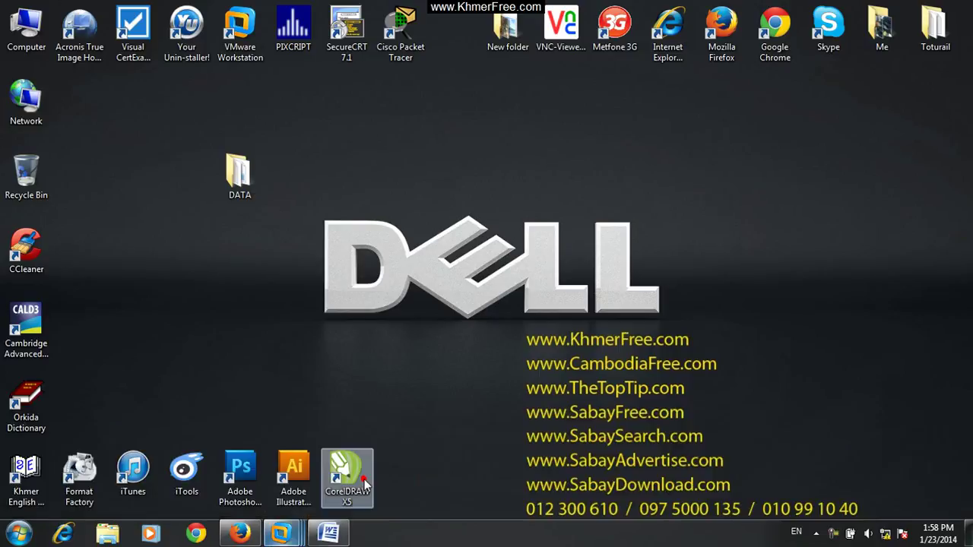
{"action": "left_click", "coordinate": [280, 533]}
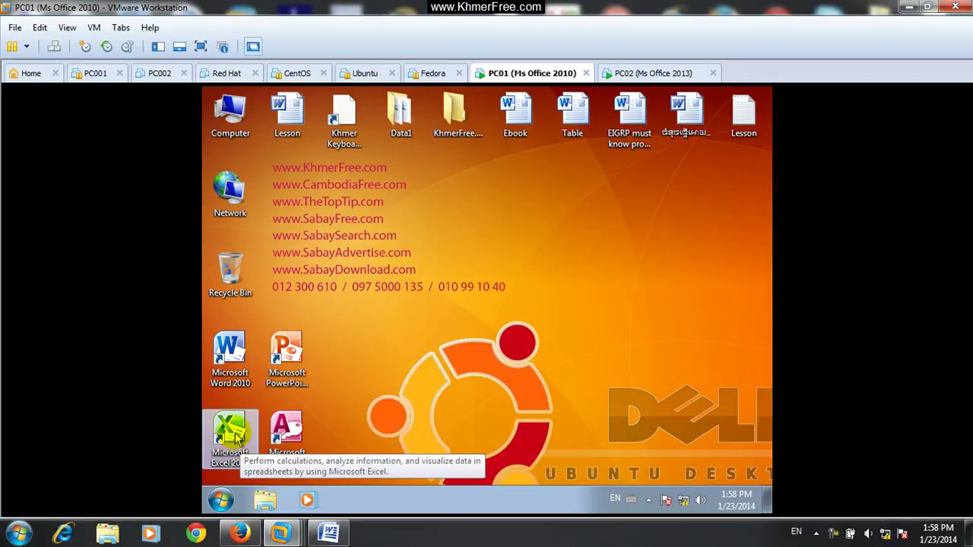
{"action": "double_click", "coordinate": [232, 431]}
{"action": "left_click", "coordinate": [348, 295]}
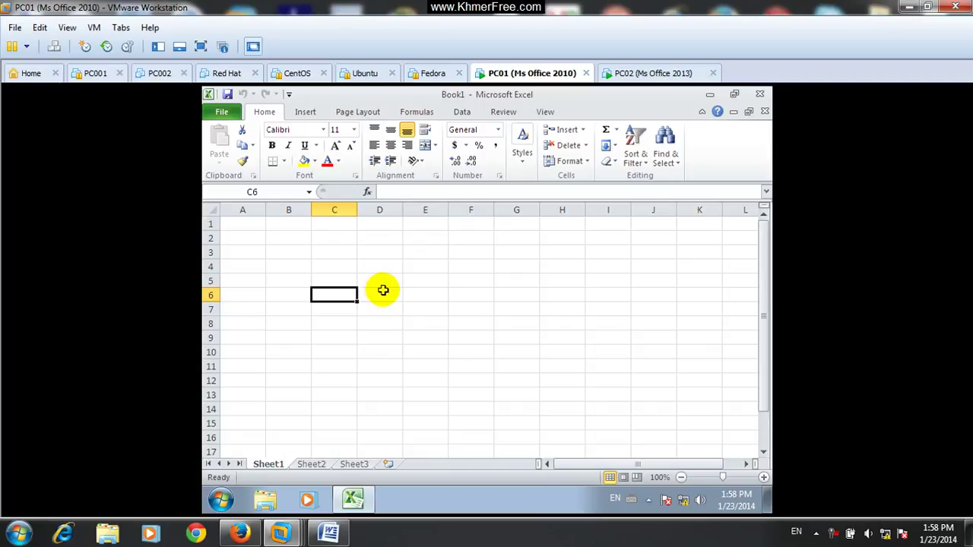
{"action": "left_click", "coordinate": [384, 280]}
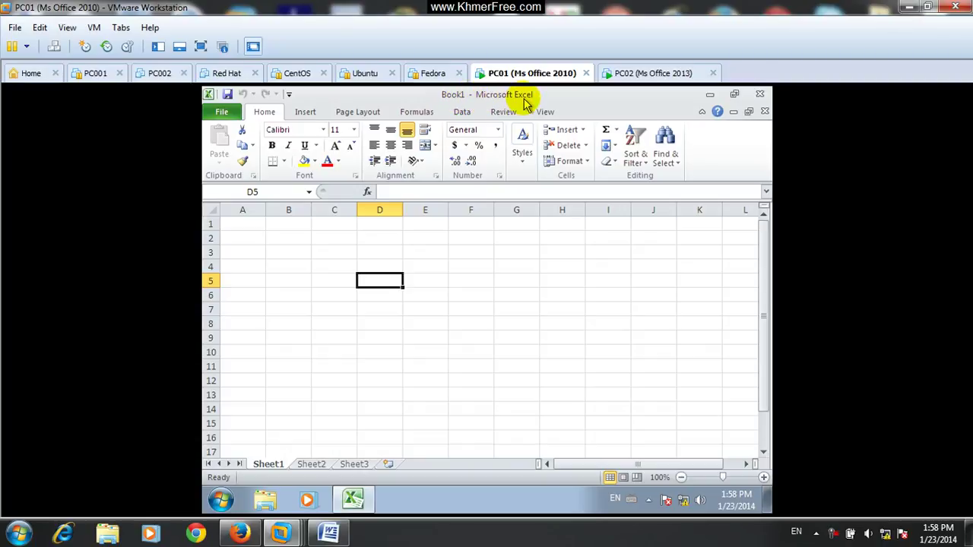
{"action": "left_click", "coordinate": [292, 279]}
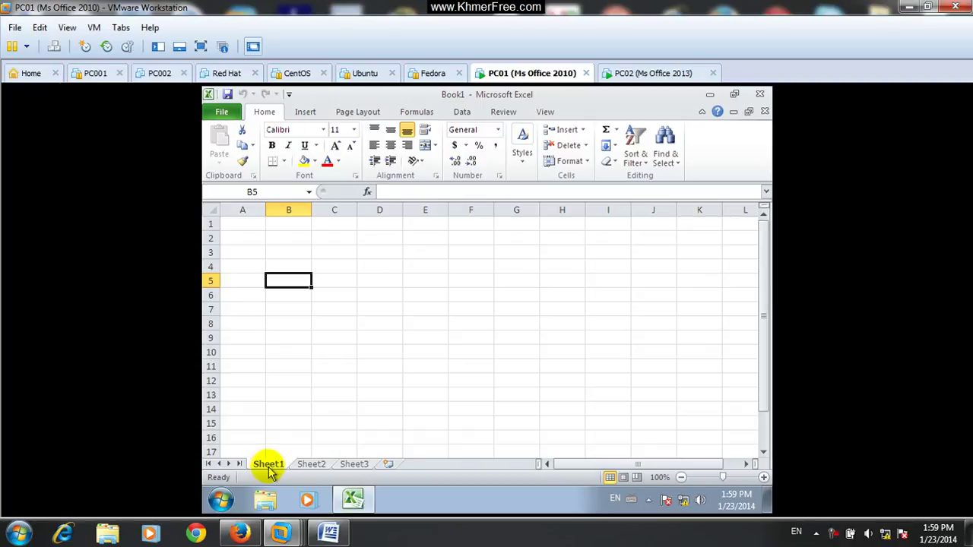
Flip through Sheet1, Sheet2 and Sheet3, select D5 on Sheet1, and minimize Excel.
{"action": "left_click", "coordinate": [310, 465]}
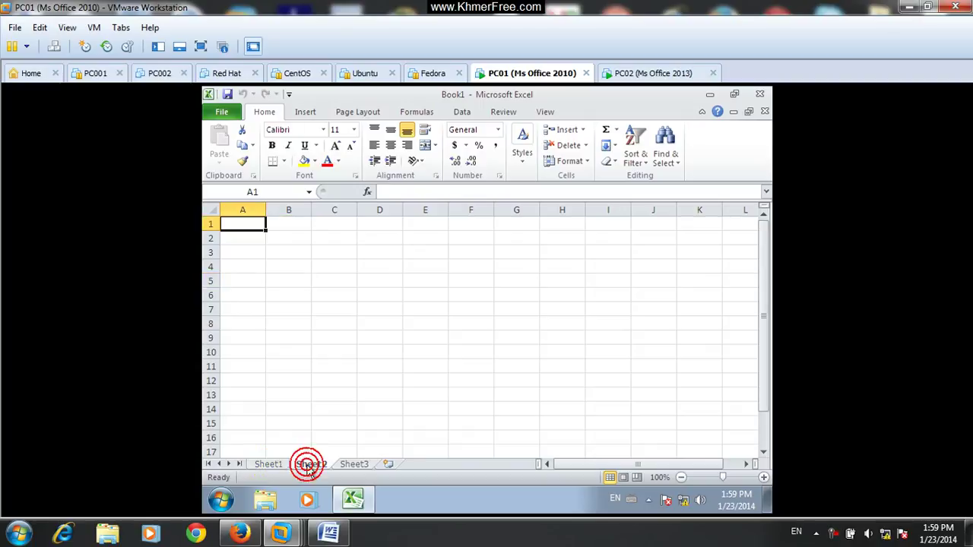
{"action": "left_click", "coordinate": [354, 465]}
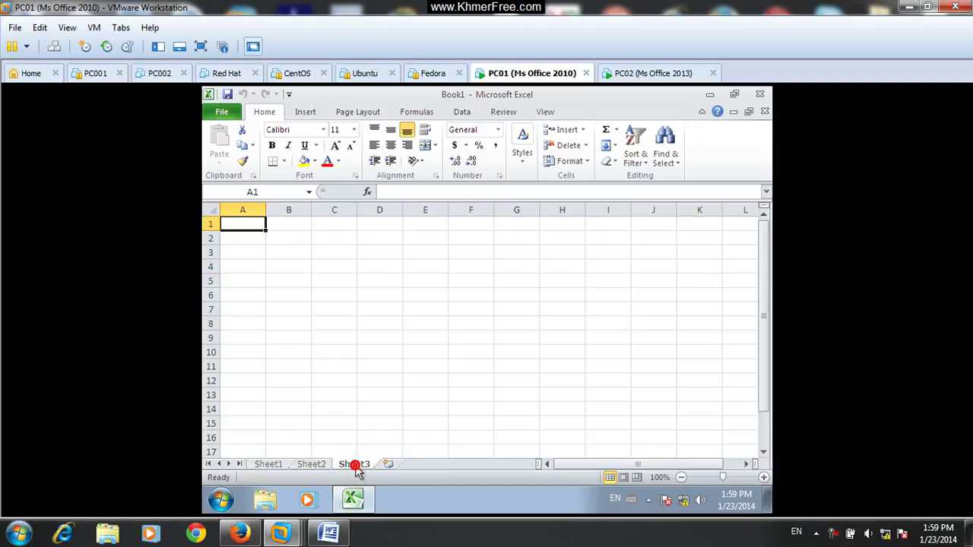
{"action": "left_click", "coordinate": [313, 464]}
{"action": "left_click", "coordinate": [270, 465]}
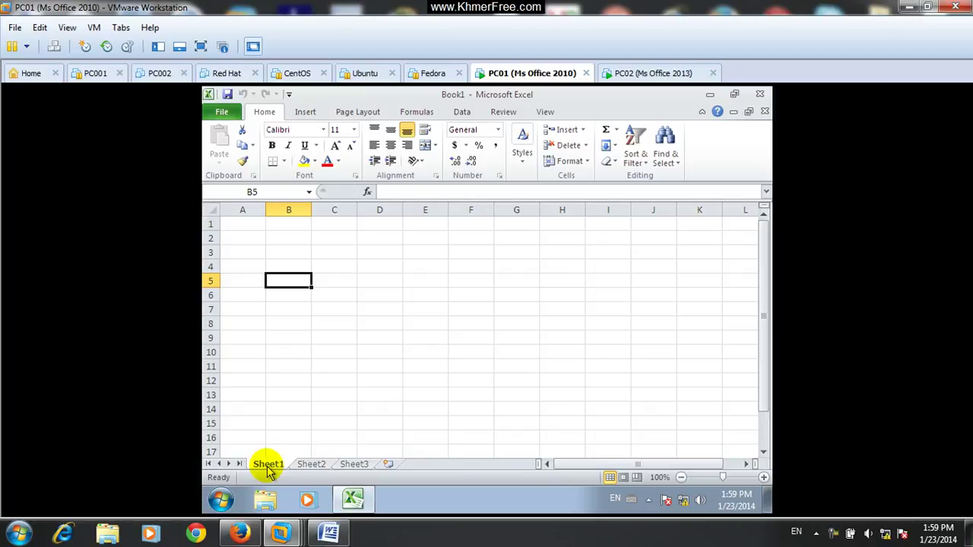
{"action": "left_click", "coordinate": [302, 465]}
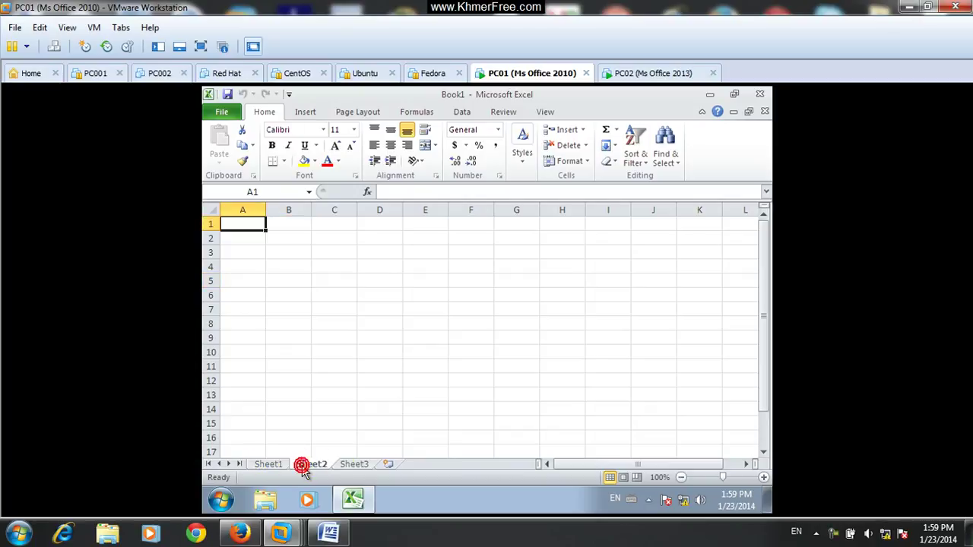
{"action": "left_click", "coordinate": [270, 464]}
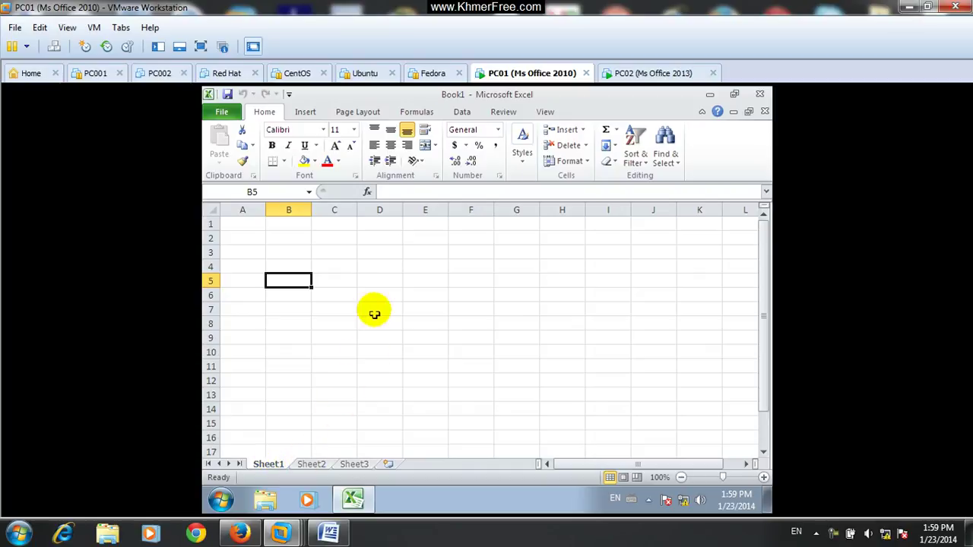
{"action": "left_click", "coordinate": [381, 281]}
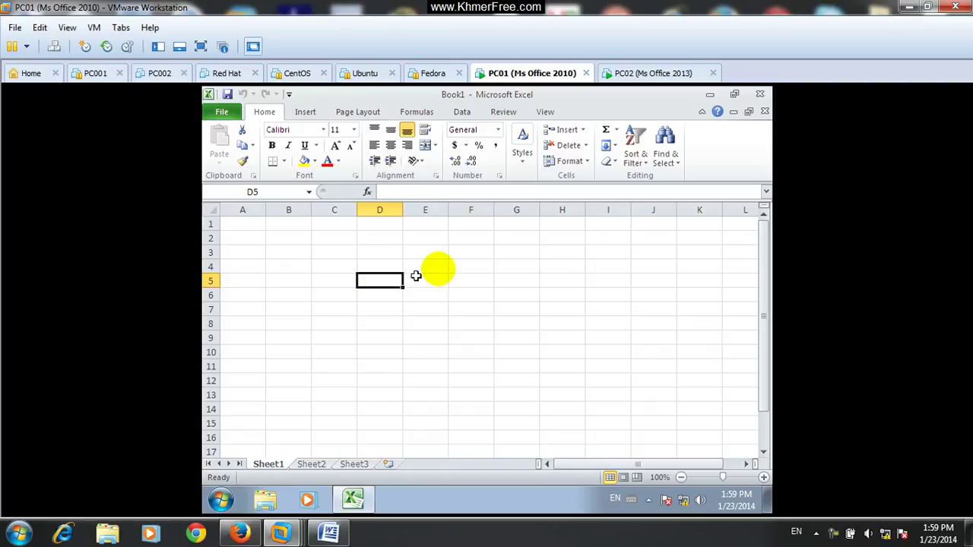
{"action": "left_click", "coordinate": [708, 95]}
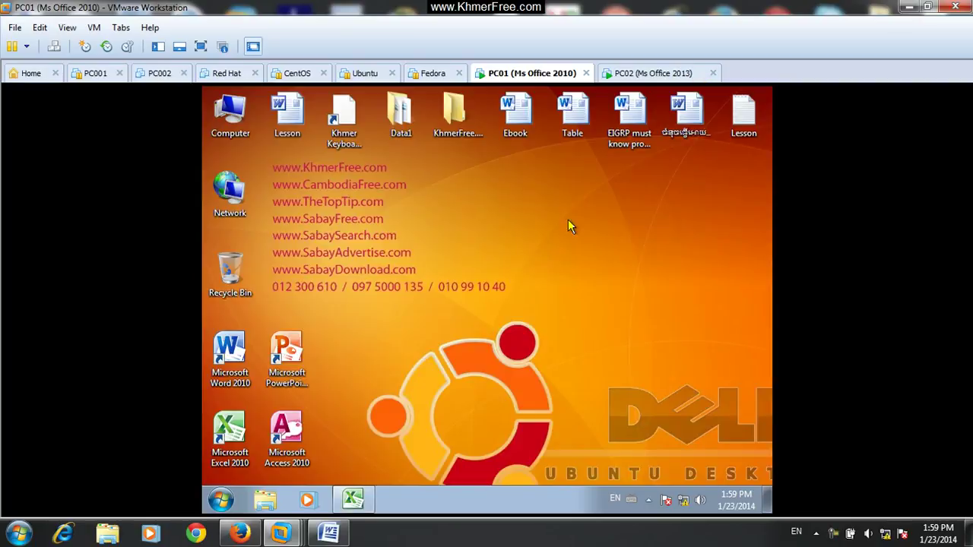
Launch Word 2010 maximized, add empty lines onto a second page, and zoom out to 80%.
{"action": "double_click", "coordinate": [229, 353]}
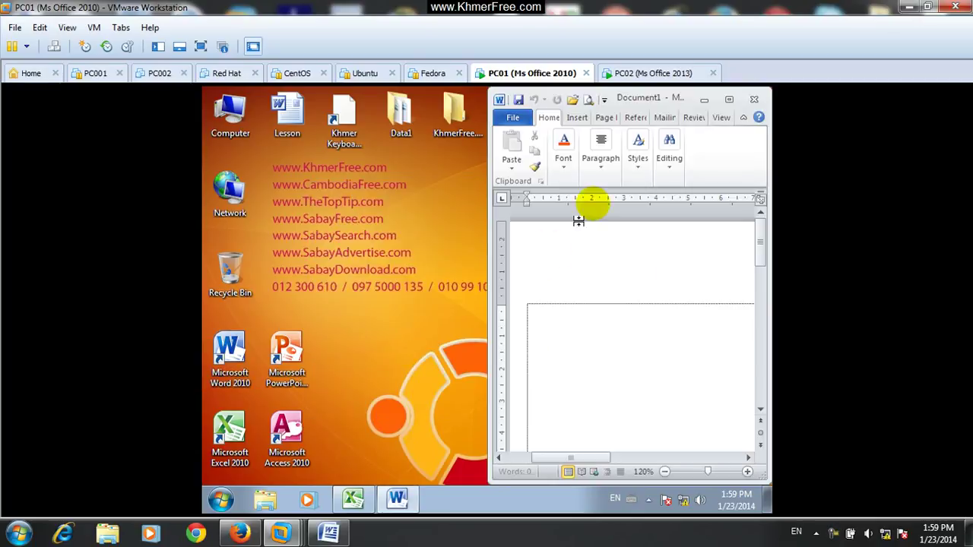
{"action": "left_click", "coordinate": [729, 99]}
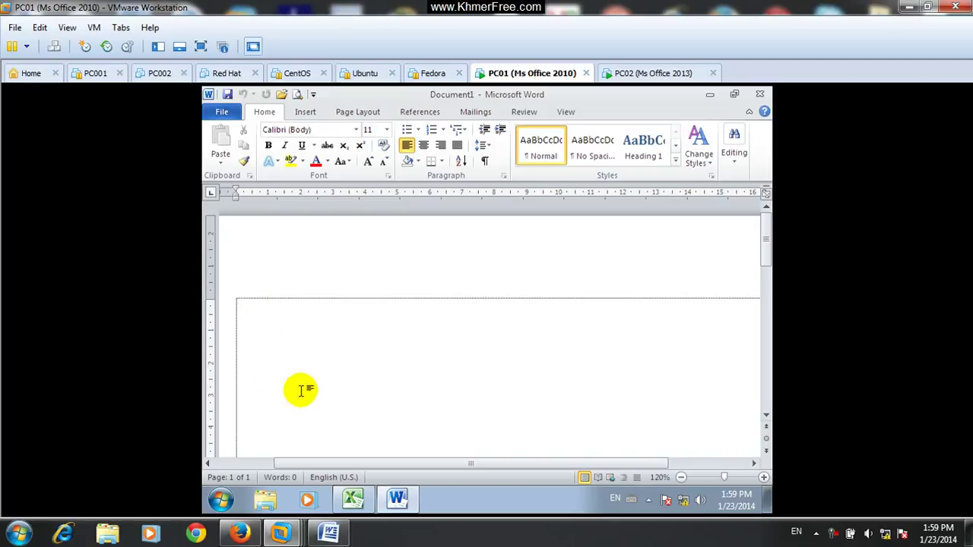
{"action": "key", "text": "Return"}
{"action": "key", "text": "Return"}
{"action": "key", "text": "Return"}
{"action": "key", "text": "Return"}
{"action": "key", "text": "Return"}
{"action": "key", "text": "Return"}
{"action": "key", "text": "Return"}
{"action": "key", "text": "Return"}
{"action": "key", "text": "Return"}
{"action": "scroll", "coordinate": [300, 390], "scroll_direction": "up", "scroll_amount": 10}
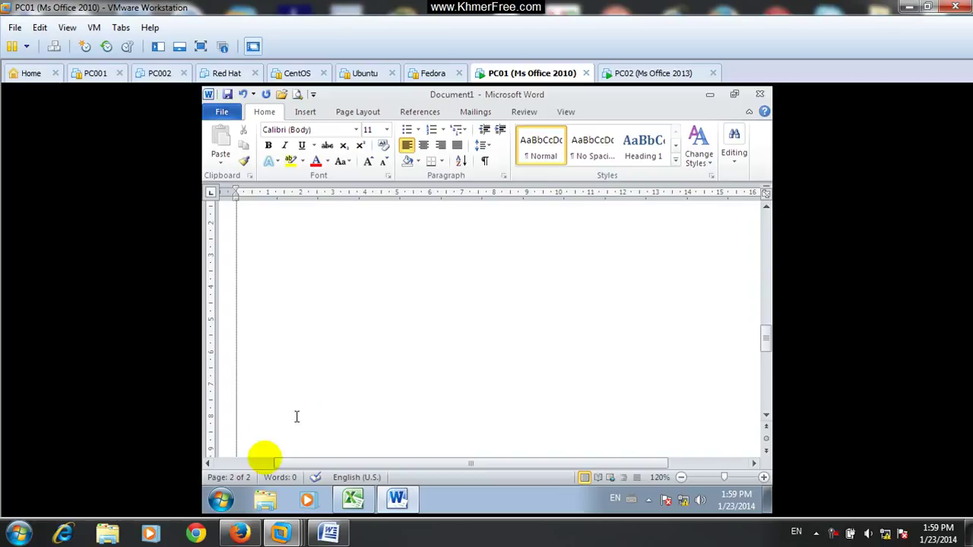
{"action": "scroll", "coordinate": [350, 351], "scroll_direction": "up", "scroll_amount": 2}
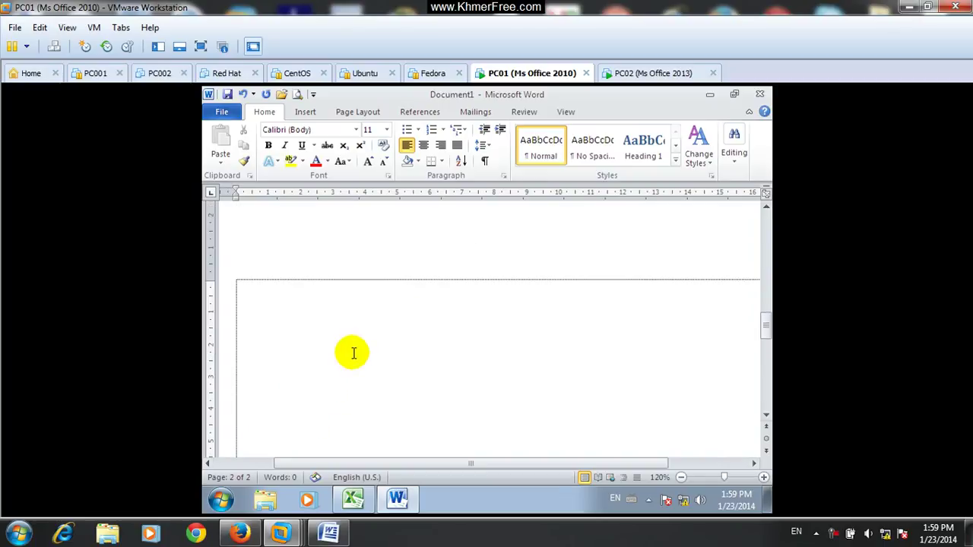
{"action": "left_click", "coordinate": [681, 477]}
{"action": "left_click", "coordinate": [681, 477]}
{"action": "left_click", "coordinate": [681, 478]}
{"action": "left_click", "coordinate": [681, 477]}
{"action": "scroll", "coordinate": [570, 402], "scroll_direction": "up", "scroll_amount": 3}
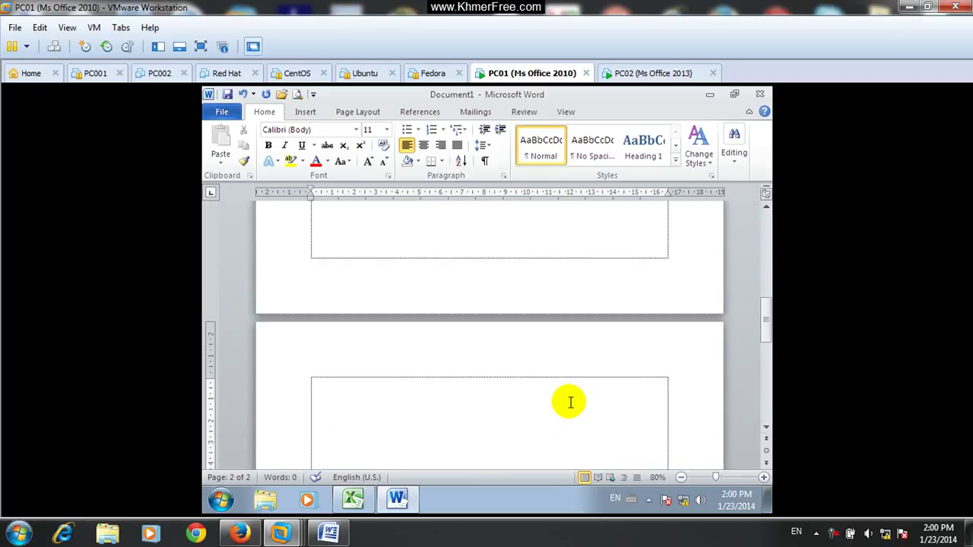
Move the insertion point between pages 1 and 2 of Document1, then minimize Word.
{"action": "left_click", "coordinate": [424, 212]}
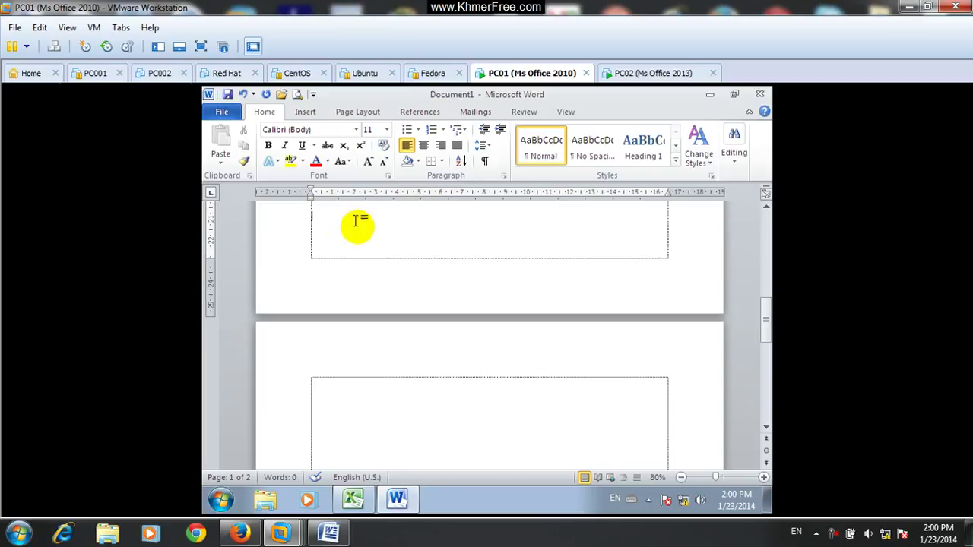
{"action": "left_click", "coordinate": [368, 421]}
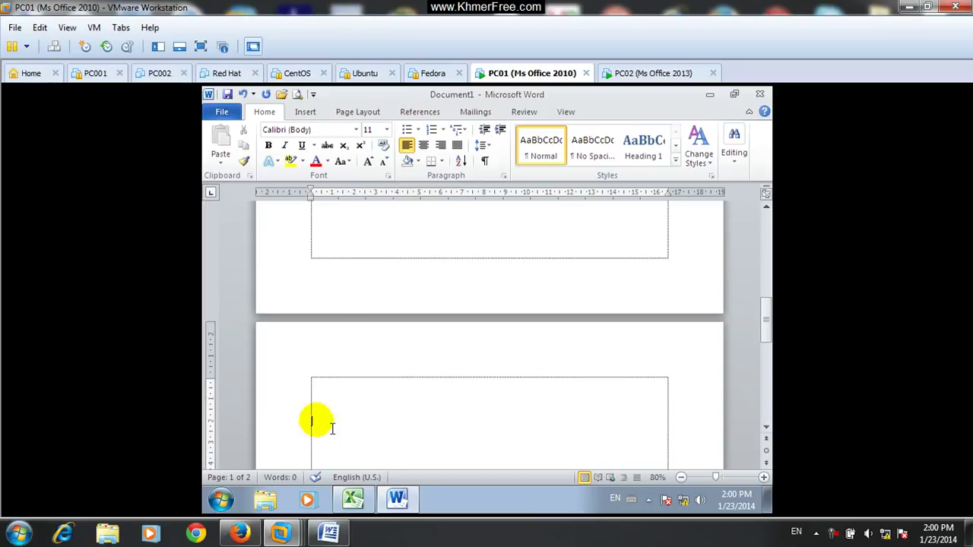
{"action": "left_click", "coordinate": [352, 233]}
{"action": "left_click", "coordinate": [364, 411]}
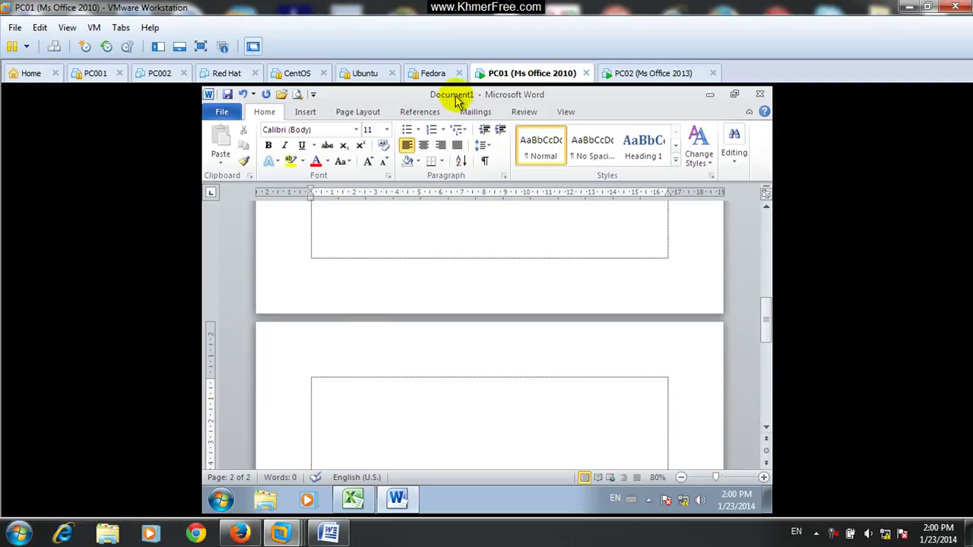
{"action": "left_click", "coordinate": [417, 234]}
{"action": "left_click", "coordinate": [383, 415]}
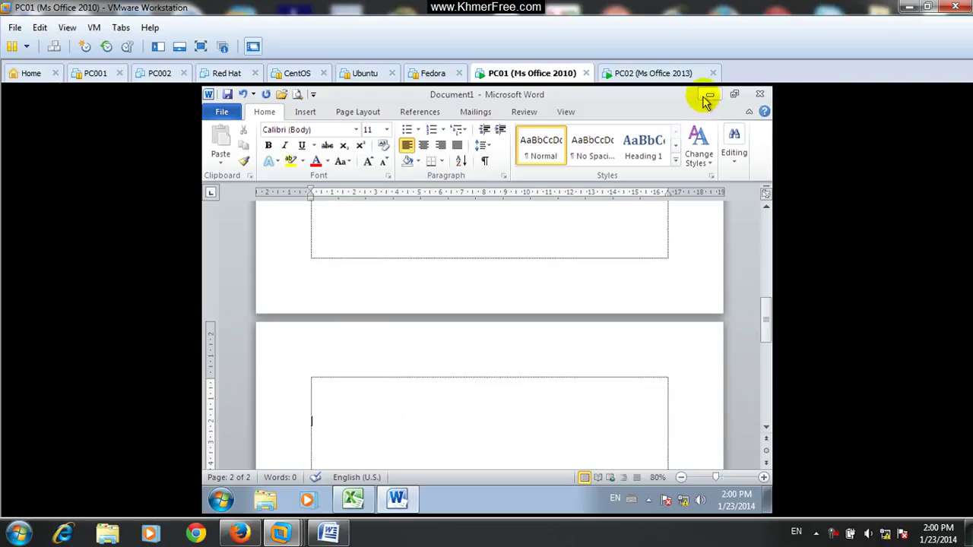
{"action": "left_click", "coordinate": [710, 95]}
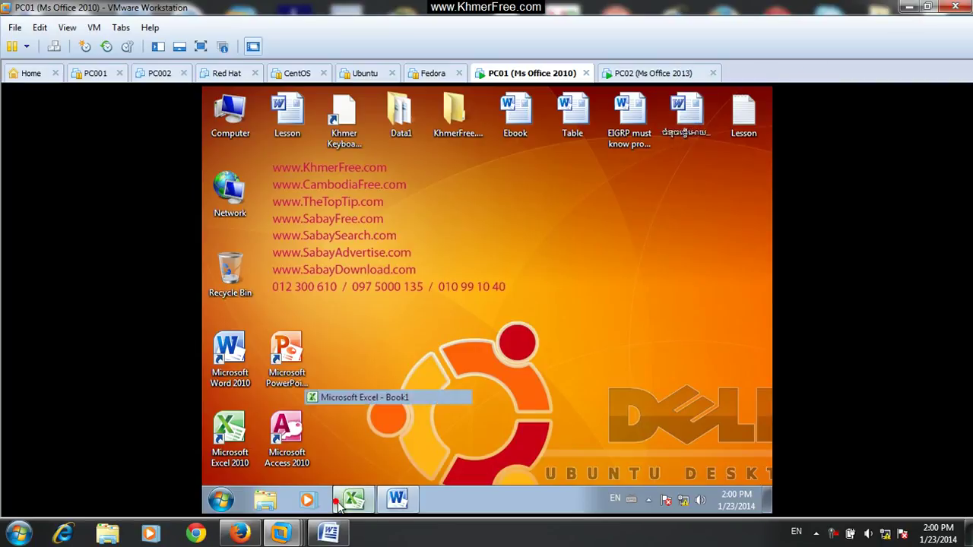
{"action": "left_click", "coordinate": [353, 499]}
{"action": "left_click", "coordinate": [442, 251]}
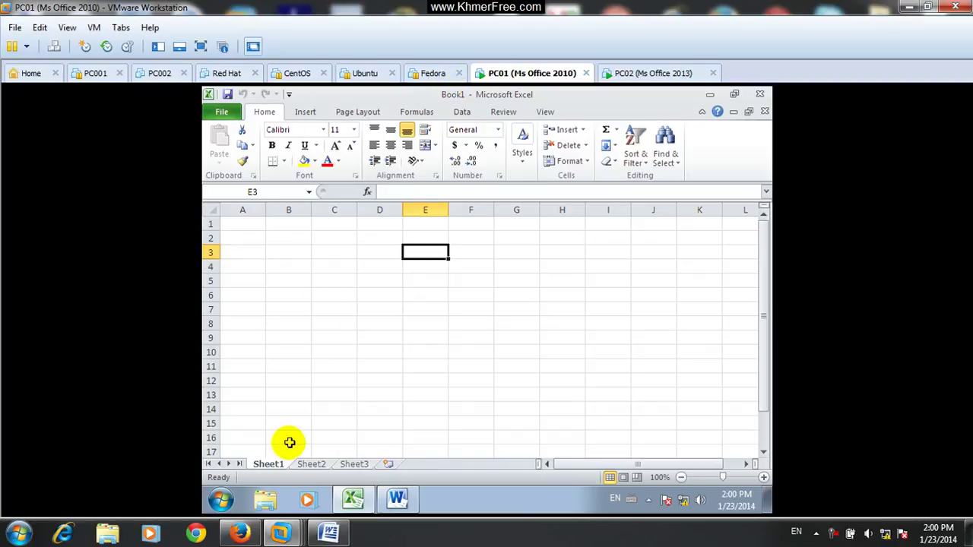
{"action": "left_click", "coordinate": [310, 465]}
{"action": "left_click", "coordinate": [345, 465]}
{"action": "left_click", "coordinate": [267, 465]}
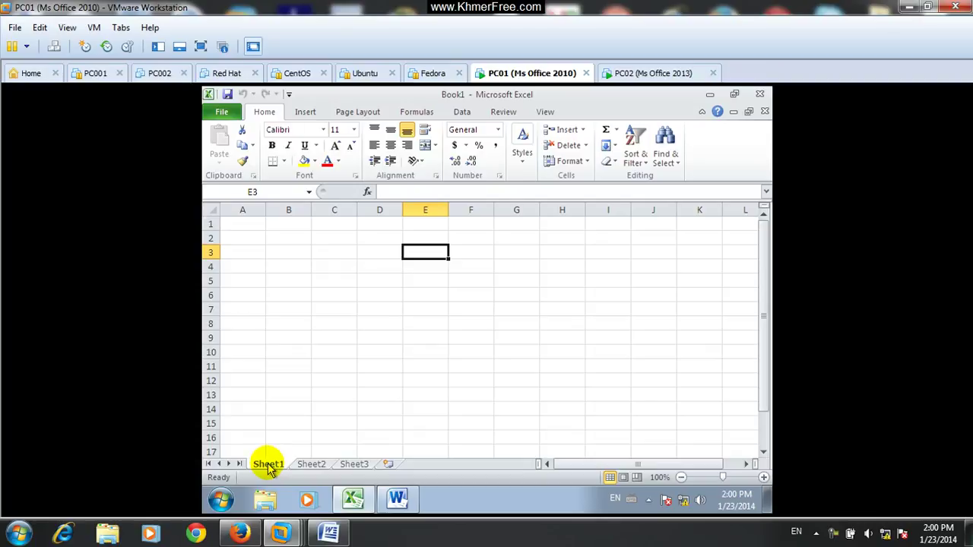
{"action": "left_click", "coordinate": [290, 269]}
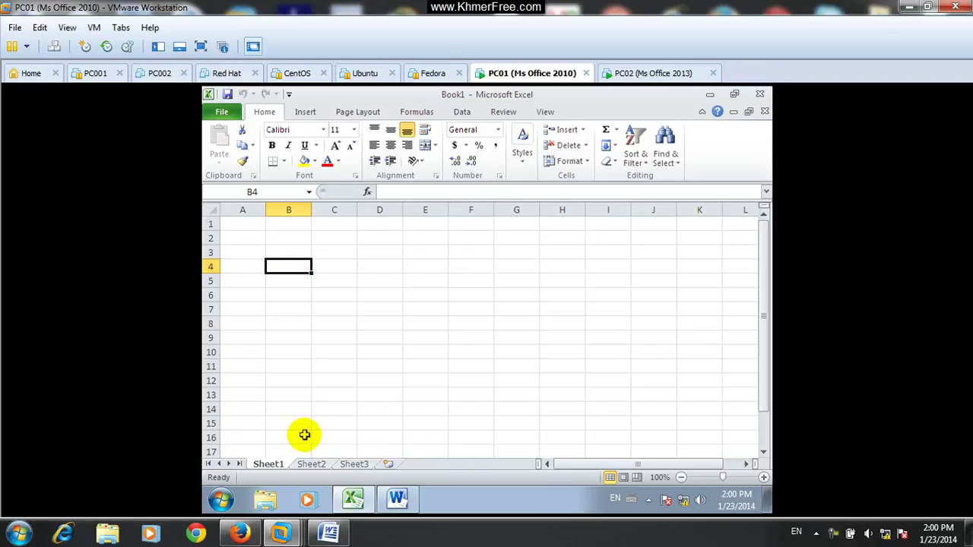
{"action": "left_click", "coordinate": [311, 464]}
{"action": "left_click", "coordinate": [270, 465]}
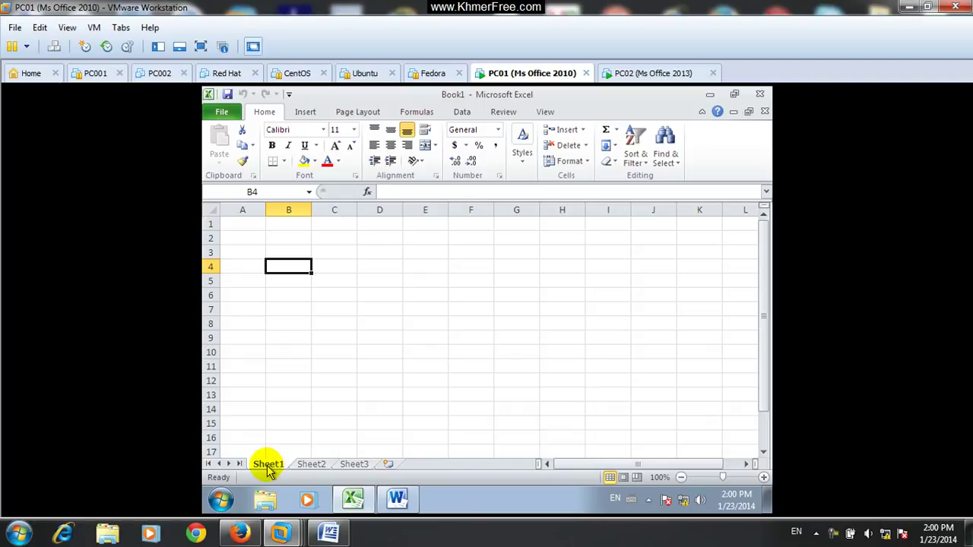
{"action": "left_click", "coordinate": [304, 352]}
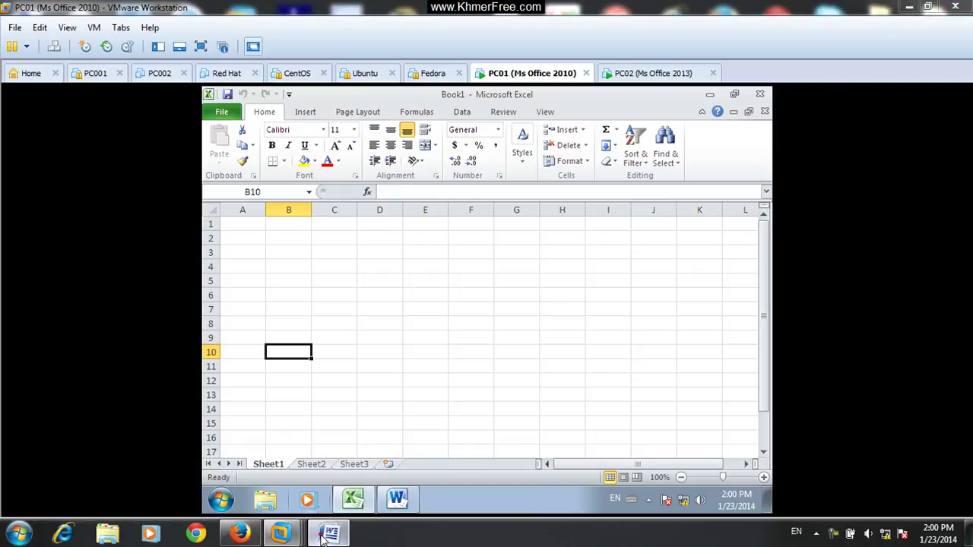
{"action": "left_click", "coordinate": [327, 534]}
{"action": "left_click", "coordinate": [199, 257]}
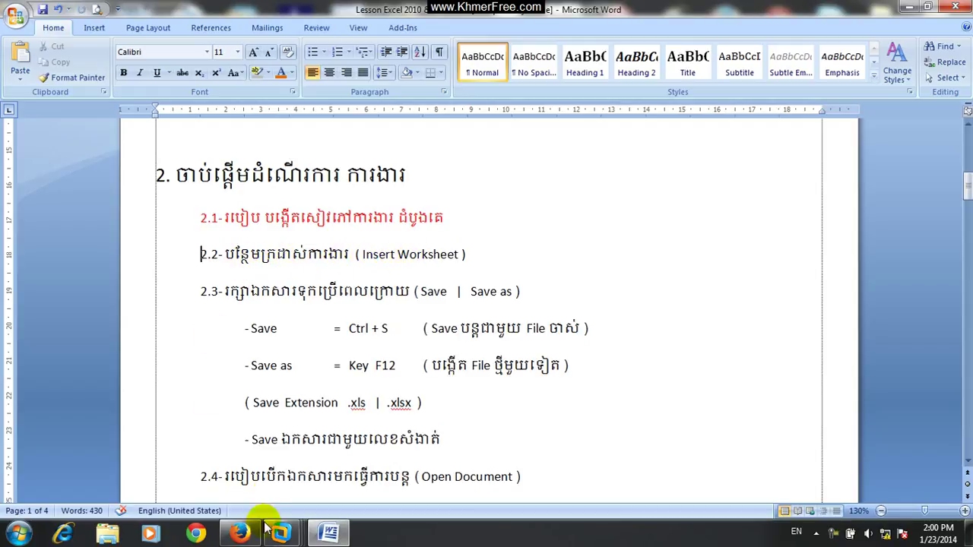
{"action": "left_click", "coordinate": [330, 535]}
{"action": "left_click", "coordinate": [360, 335]}
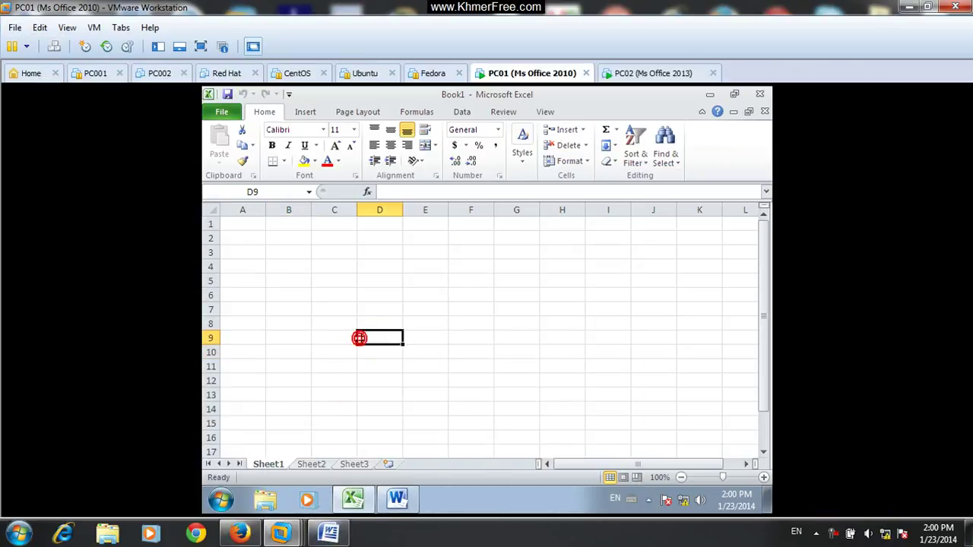
On Sheet1, fill B4:E9 yellow and enter A in D7.
{"action": "left_click", "coordinate": [322, 334]}
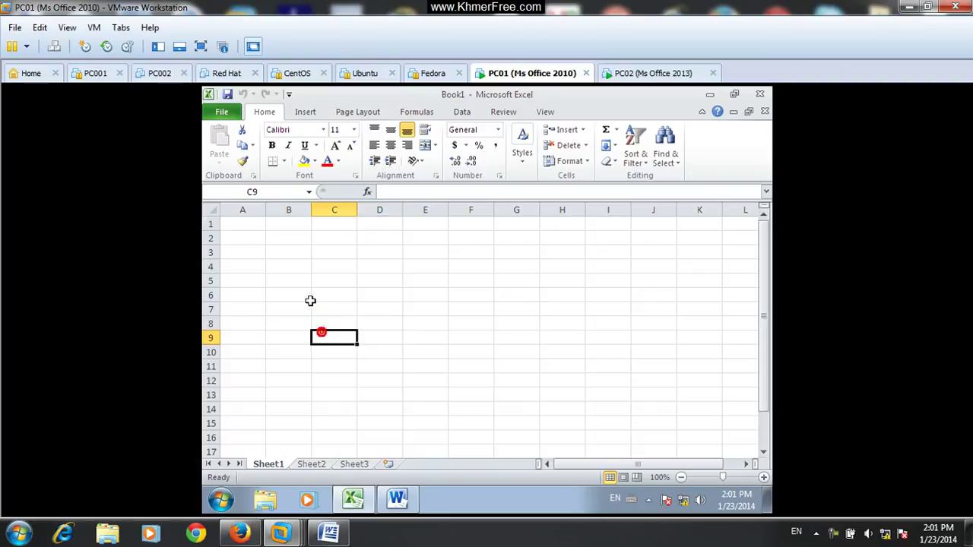
{"action": "mouse_move", "coordinate": [291, 266]}
{"action": "left_mouse_down"}
{"action": "mouse_move", "coordinate": [416, 328]}
{"action": "mouse_move", "coordinate": [418, 341]}
{"action": "left_mouse_up"}
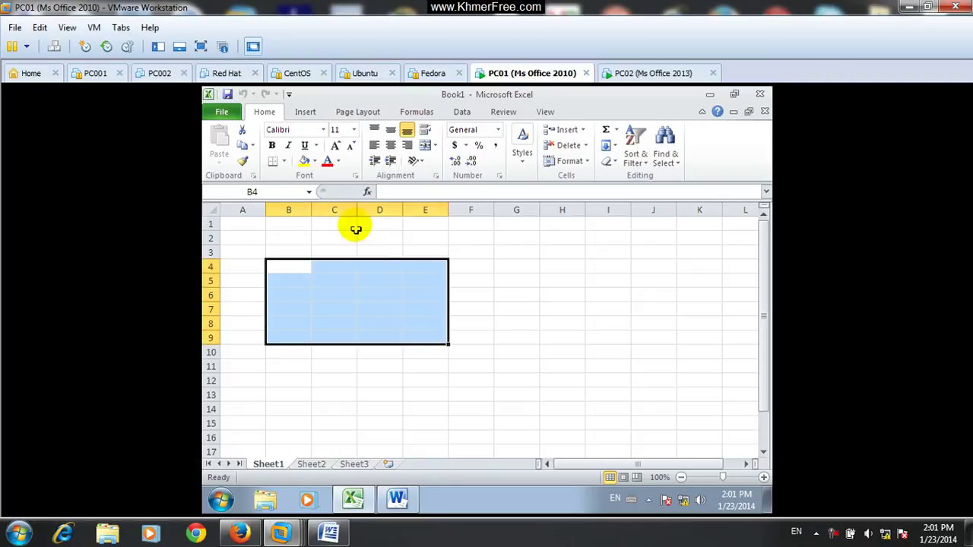
{"action": "left_click", "coordinate": [297, 161]}
{"action": "left_click", "coordinate": [368, 310]}
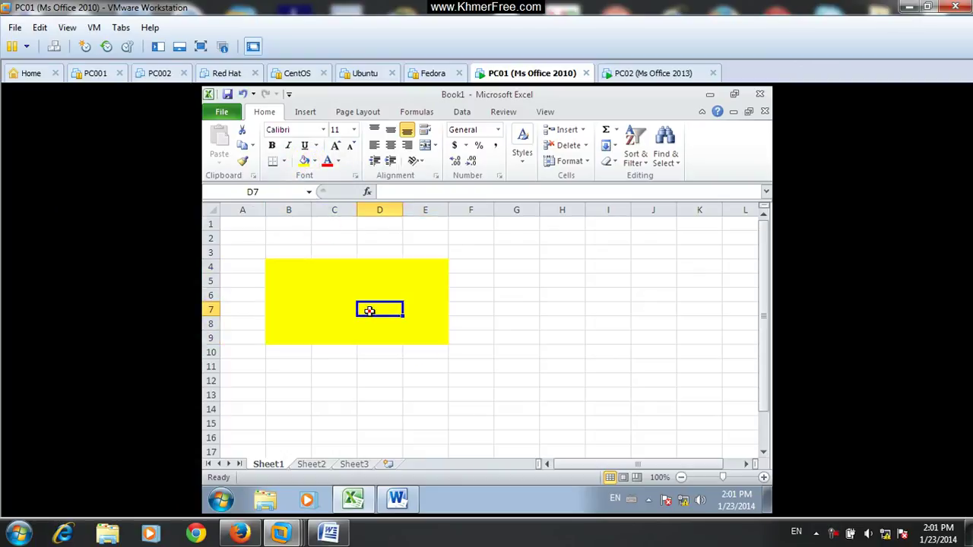
{"action": "type", "text": "A"}
{"action": "left_click", "coordinate": [476, 306]}
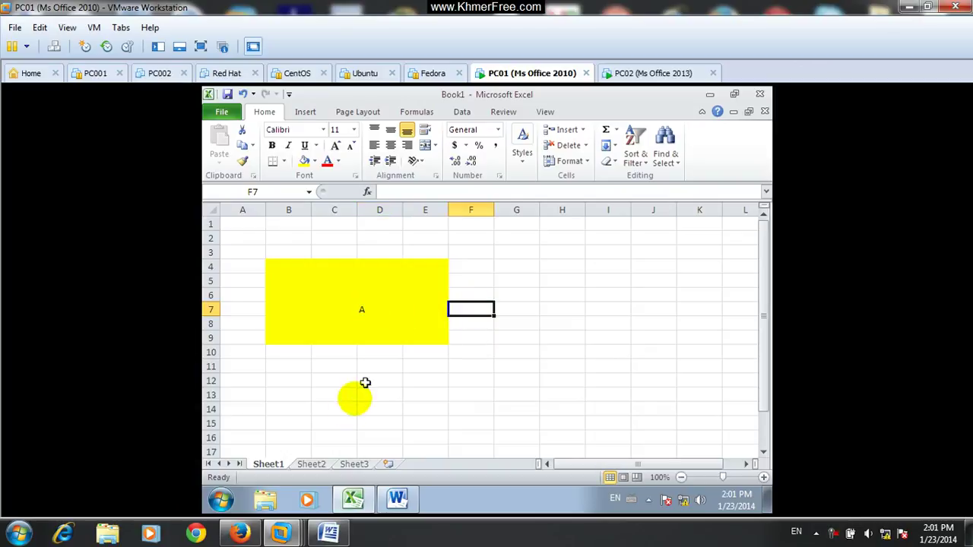
On Sheet2, fill B4:E9 dark blue and enter B in D7.
{"action": "left_click", "coordinate": [313, 464]}
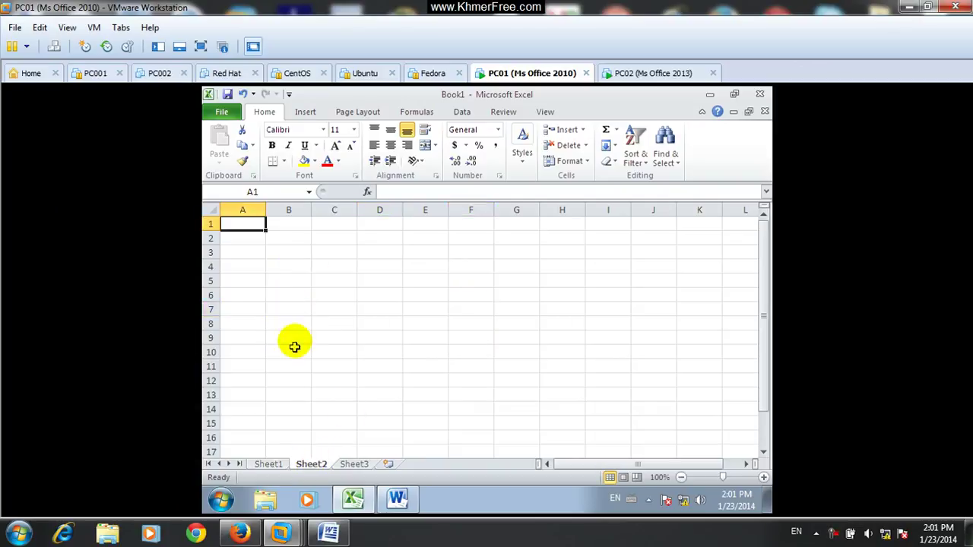
{"action": "mouse_move", "coordinate": [288, 264]}
{"action": "left_mouse_down"}
{"action": "mouse_move", "coordinate": [310, 298]}
{"action": "mouse_move", "coordinate": [419, 336]}
{"action": "left_mouse_up"}
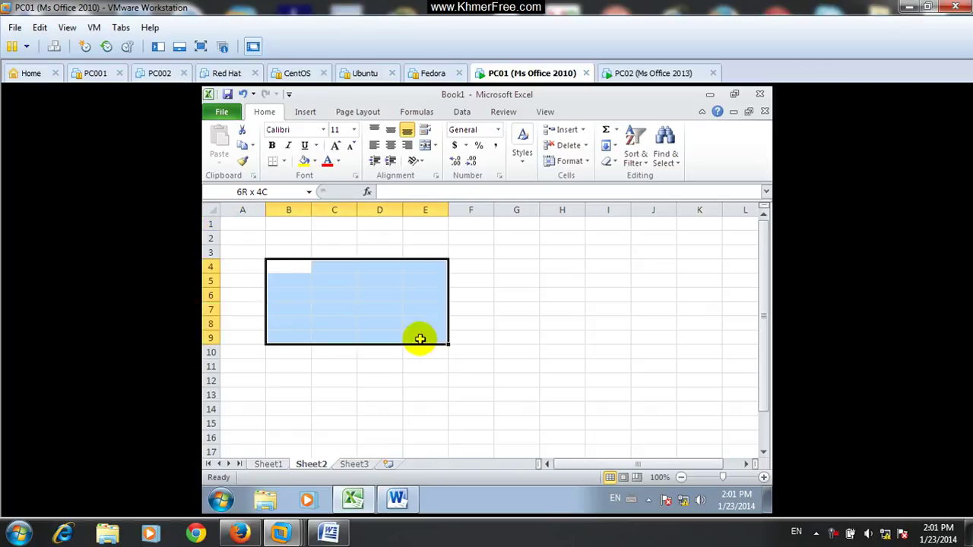
{"action": "left_click", "coordinate": [314, 160]}
{"action": "left_click", "coordinate": [340, 237]}
{"action": "left_click", "coordinate": [357, 310]}
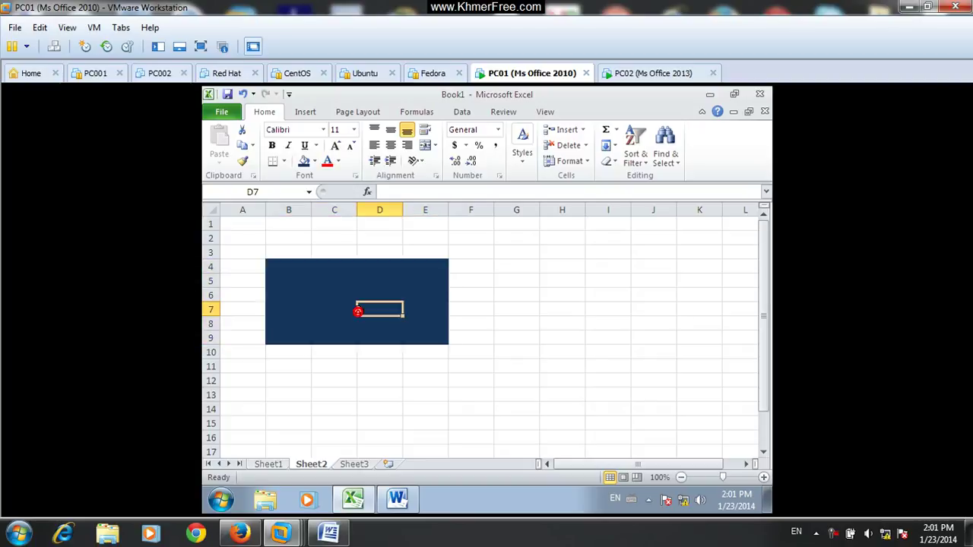
{"action": "type", "text": "B"}
{"action": "left_click", "coordinate": [345, 351]}
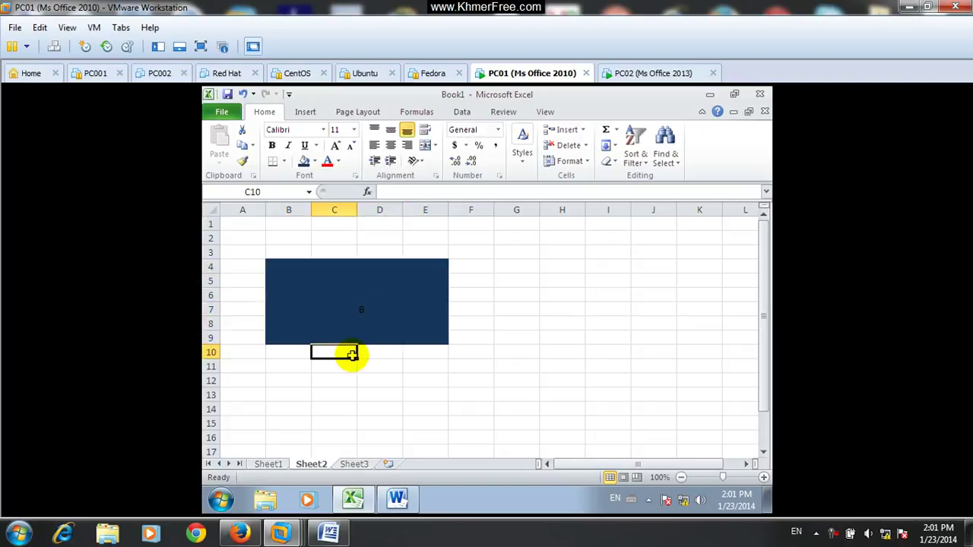
On Sheet3, fill C4:C14 light purple and enter c in D8.
{"action": "left_click", "coordinate": [356, 465]}
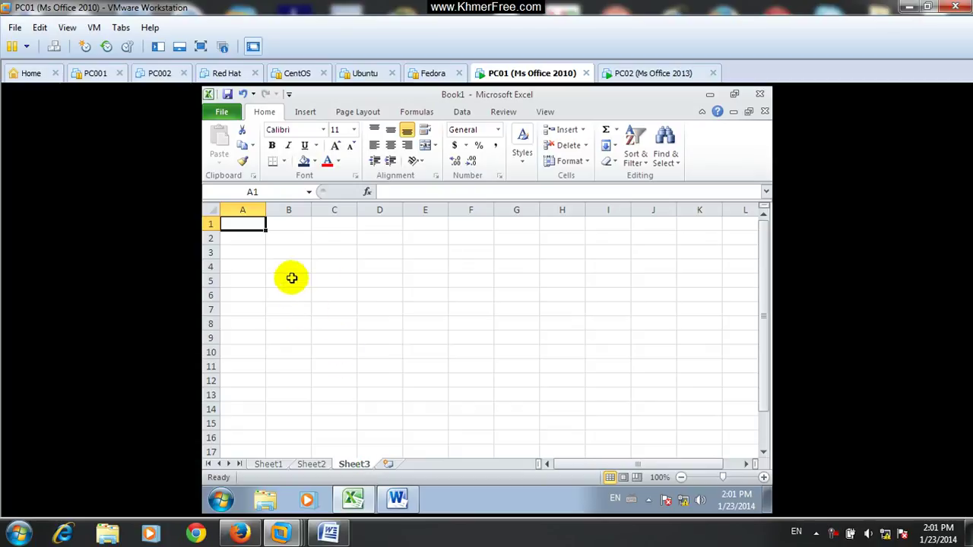
{"action": "left_click_drag", "start_coordinate": [332, 262], "coordinate": [334, 411]}
{"action": "left_click", "coordinate": [315, 160]}
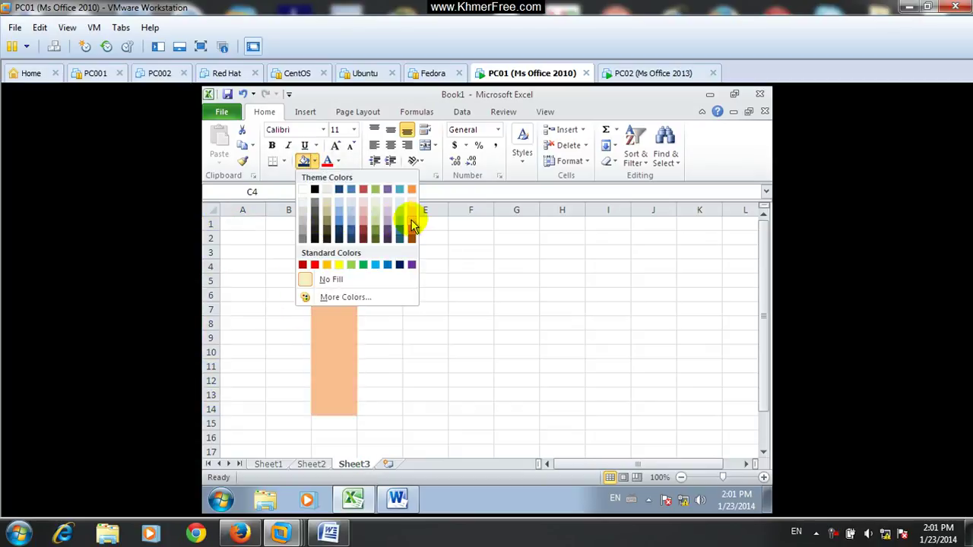
{"action": "left_click", "coordinate": [387, 218]}
{"action": "left_click", "coordinate": [384, 280]}
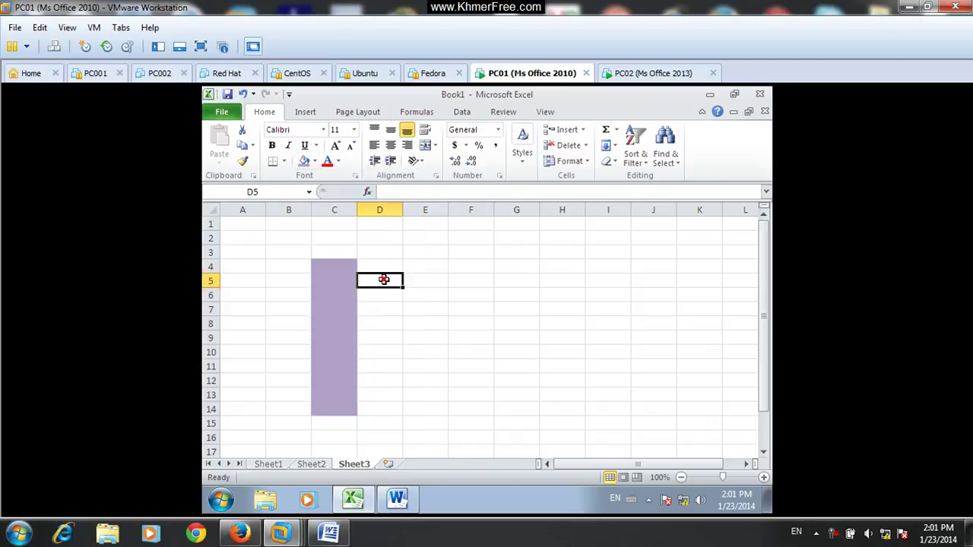
{"action": "left_click", "coordinate": [390, 320]}
{"action": "type", "text": "c"}
{"action": "left_click", "coordinate": [427, 319]}
Check Sheet1's yellow block and Sheet2's blue block, ending on Sheet3's purple column.
{"action": "left_click", "coordinate": [270, 465]}
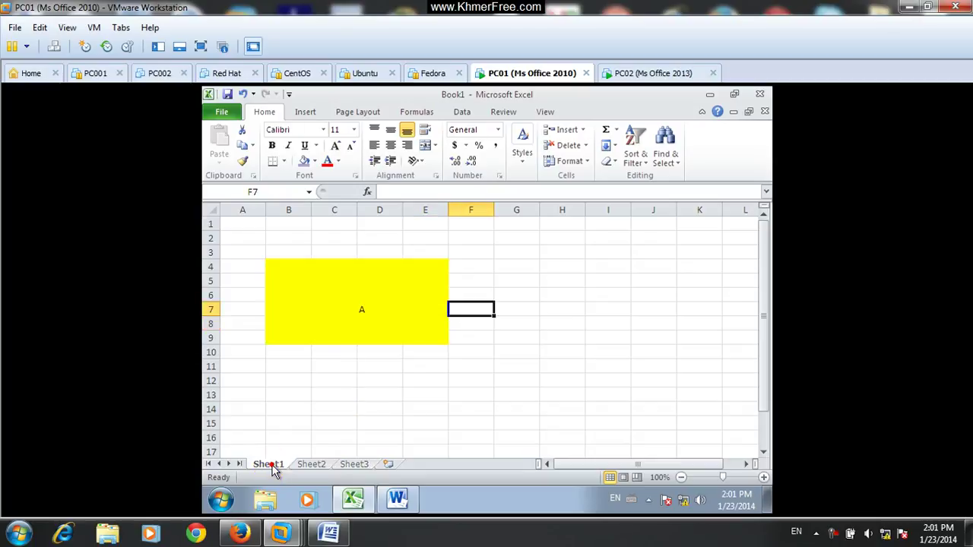
{"action": "left_click", "coordinate": [279, 305]}
{"action": "left_click", "coordinate": [250, 295]}
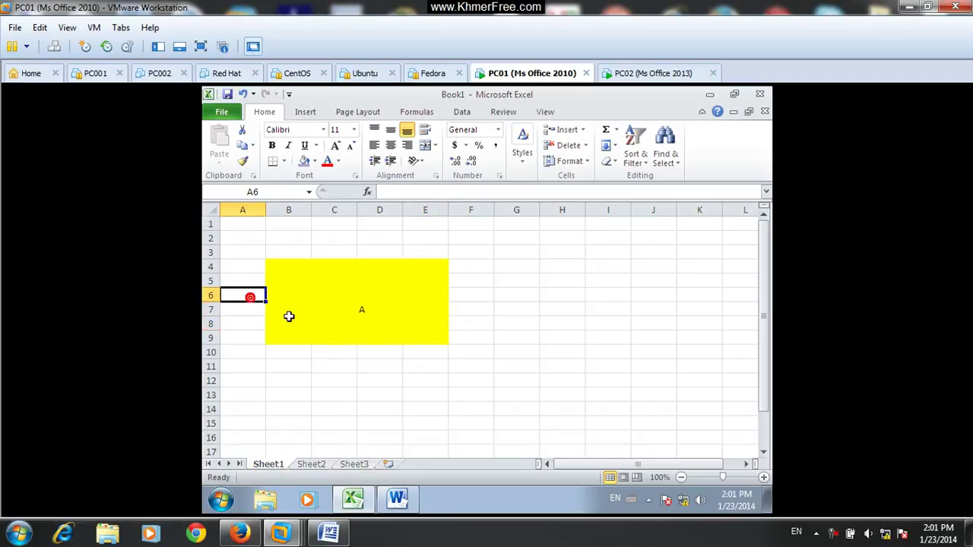
{"action": "left_click", "coordinate": [304, 454]}
{"action": "left_click", "coordinate": [310, 464]}
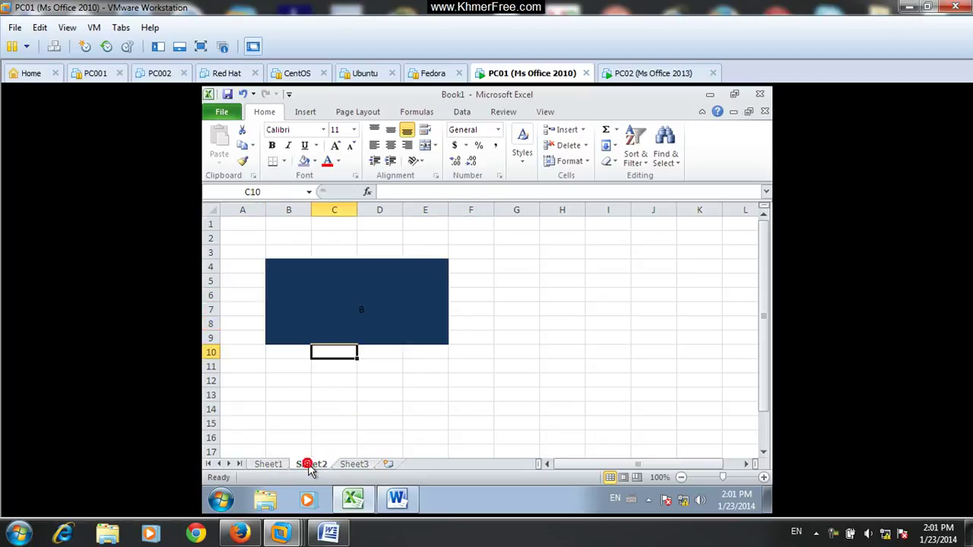
{"action": "left_click", "coordinate": [351, 464]}
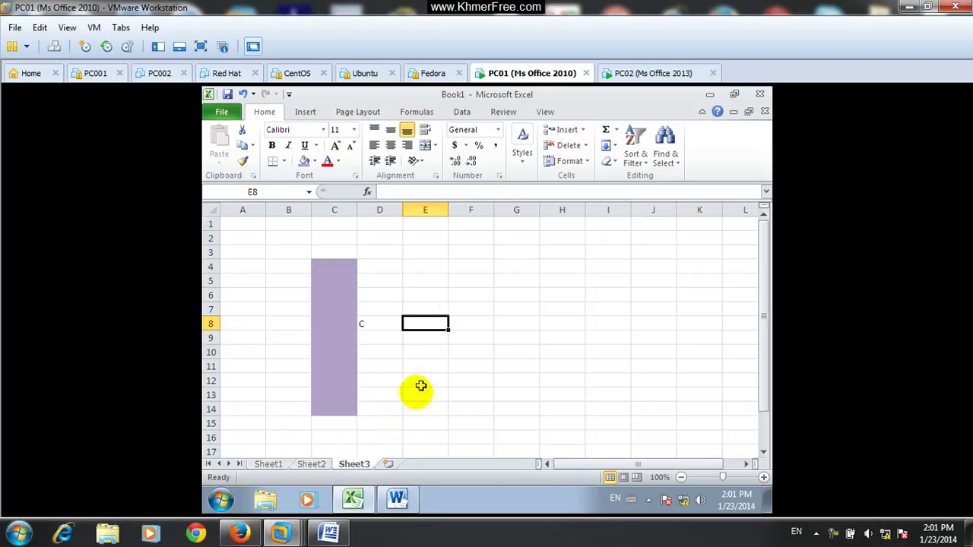
Insert Sheet4 and fill F4:I4 dark red.
{"action": "left_click", "coordinate": [388, 465]}
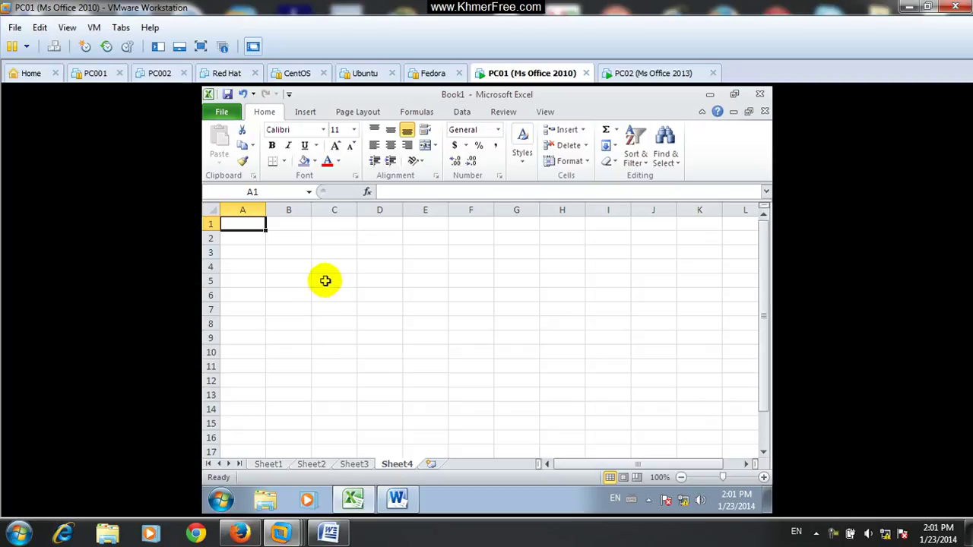
{"action": "left_click_drag", "start_coordinate": [464, 271], "coordinate": [603, 263]}
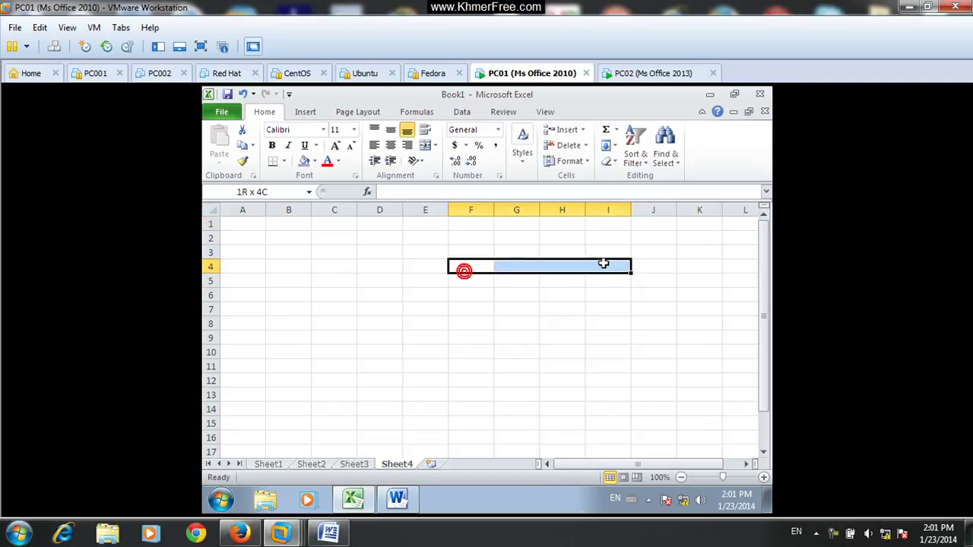
{"action": "left_click", "coordinate": [314, 161]}
{"action": "left_click", "coordinate": [365, 234]}
{"action": "left_click", "coordinate": [433, 308]}
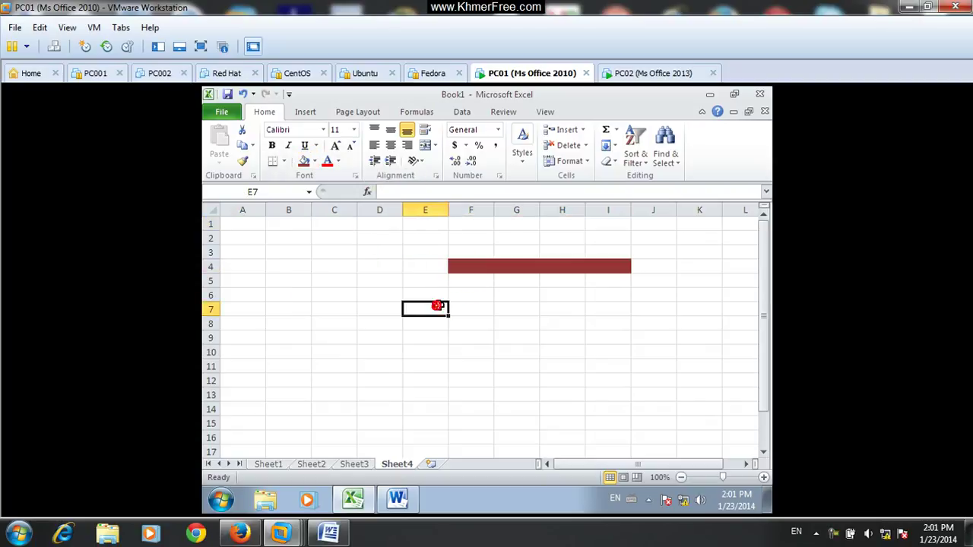
Insert Sheet5 and fill B5:B12 near-black.
{"action": "left_click", "coordinate": [431, 463]}
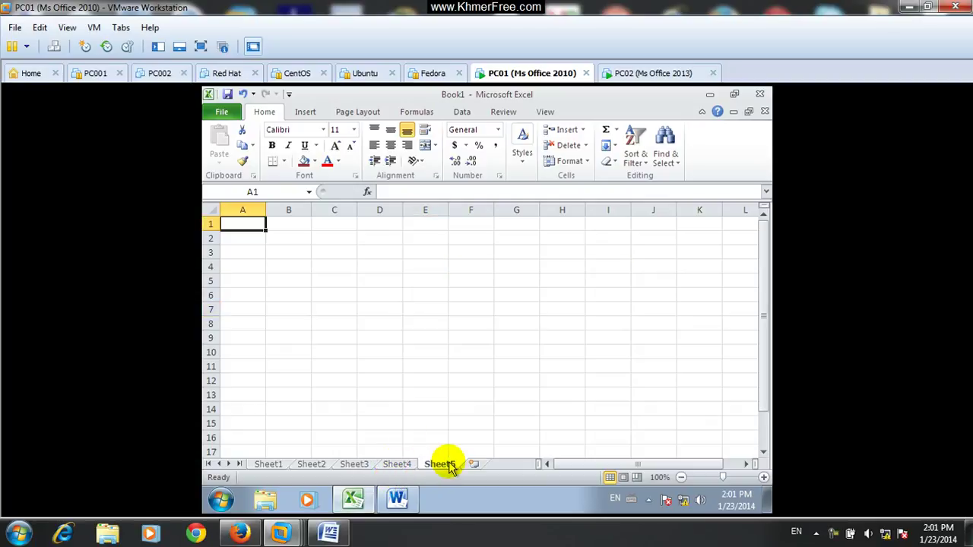
{"action": "left_click_drag", "start_coordinate": [280, 287], "coordinate": [287, 380]}
{"action": "left_click", "coordinate": [313, 161]}
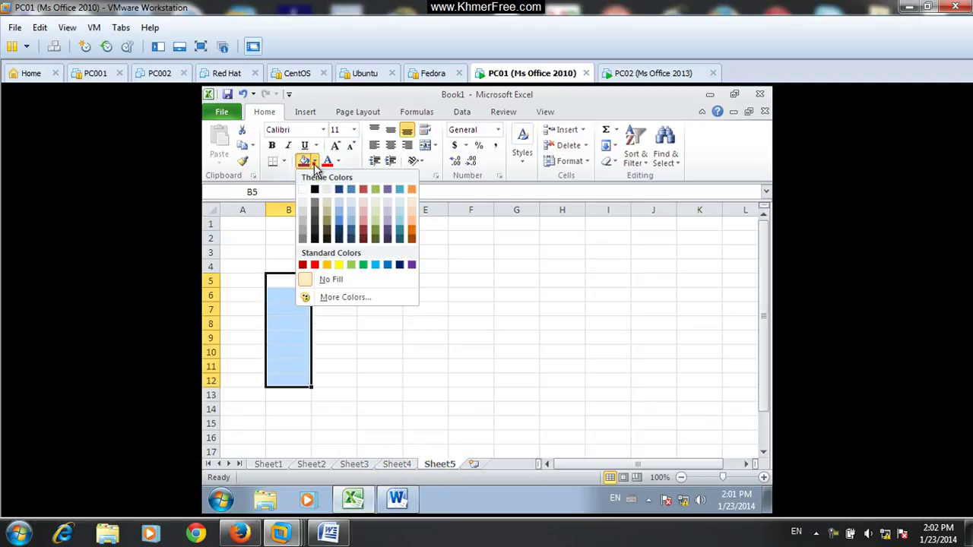
{"action": "left_click", "coordinate": [314, 228]}
{"action": "left_click", "coordinate": [340, 337]}
{"action": "left_click", "coordinate": [408, 356]}
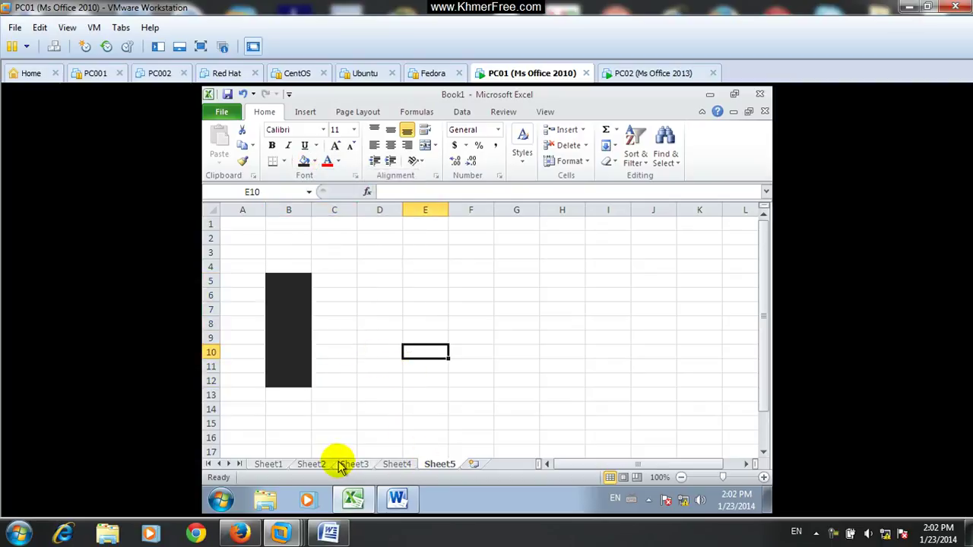
Add a blank Sheet6, then look back at Sheet5 and Sheet4.
{"action": "left_click", "coordinate": [474, 465]}
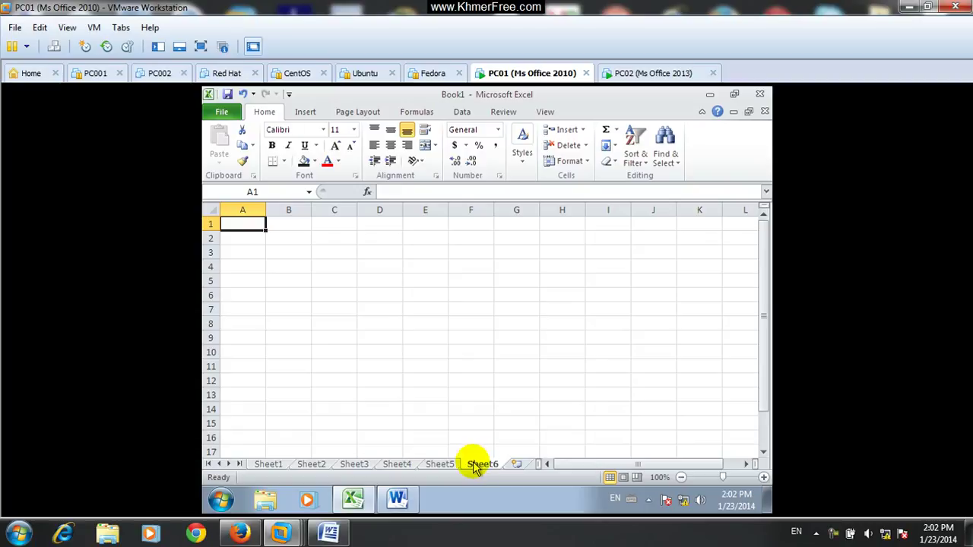
{"action": "left_click", "coordinate": [439, 463]}
{"action": "left_click", "coordinate": [397, 465]}
Go back through Sheet3 and Sheet2 to Sheet1 and select cell C13.
{"action": "left_click", "coordinate": [356, 464]}
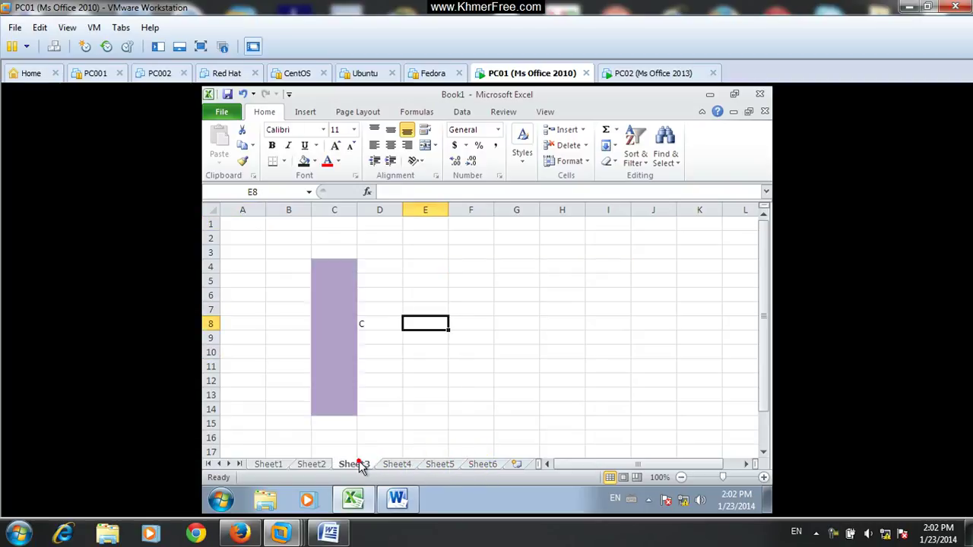
{"action": "left_click", "coordinate": [311, 464]}
{"action": "left_click", "coordinate": [269, 464]}
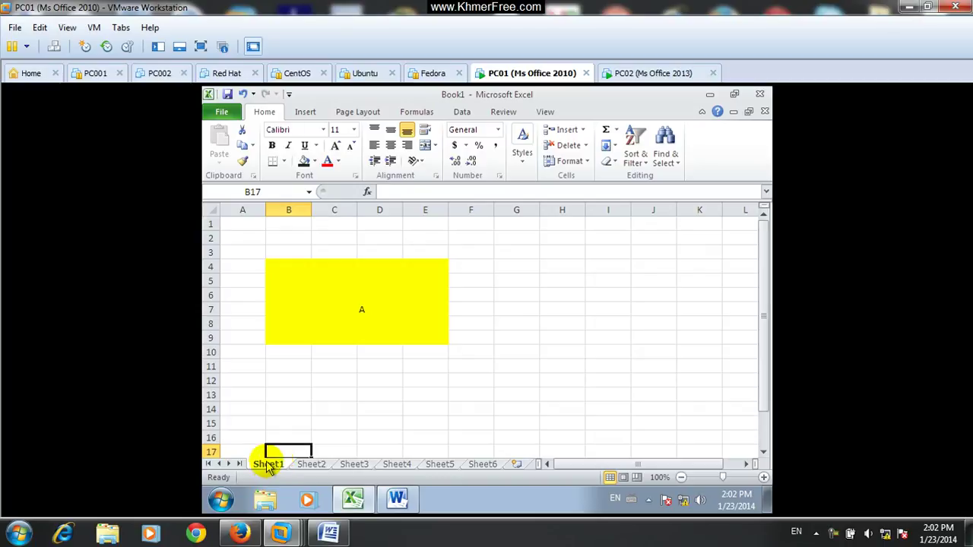
{"action": "left_click", "coordinate": [341, 396]}
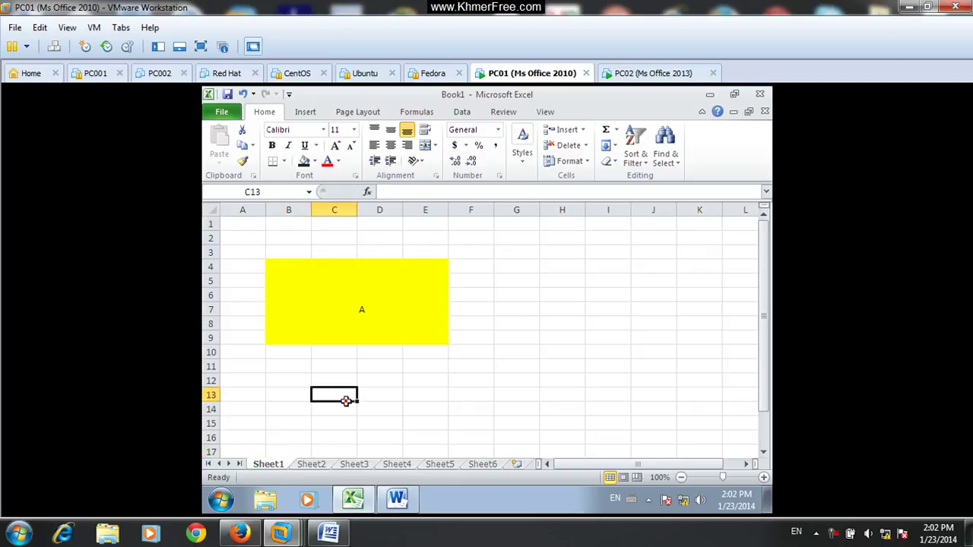
Insert a blank Worksheet before Sheet1 from the tab's Insert dialog, creating Sheet7.
{"action": "right_click", "coordinate": [268, 465]}
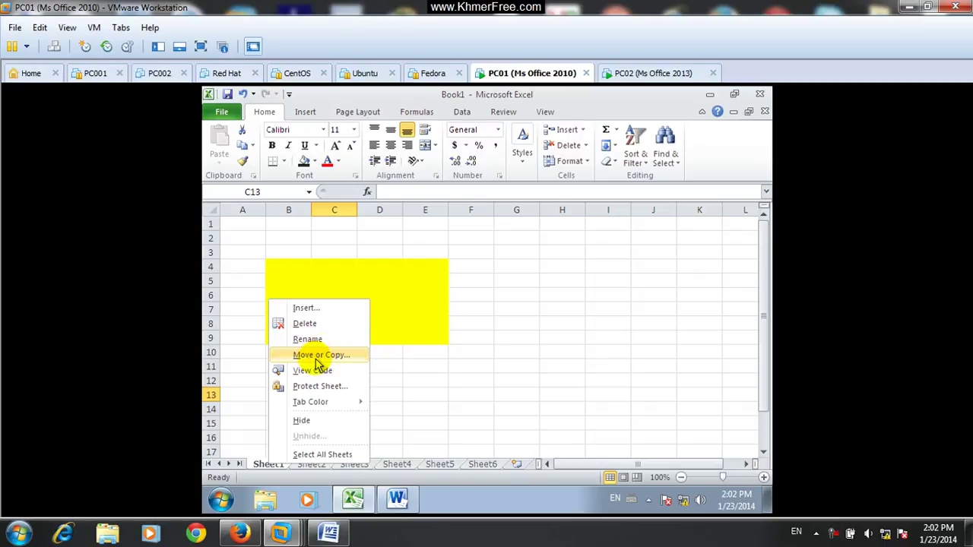
{"action": "left_click", "coordinate": [301, 307]}
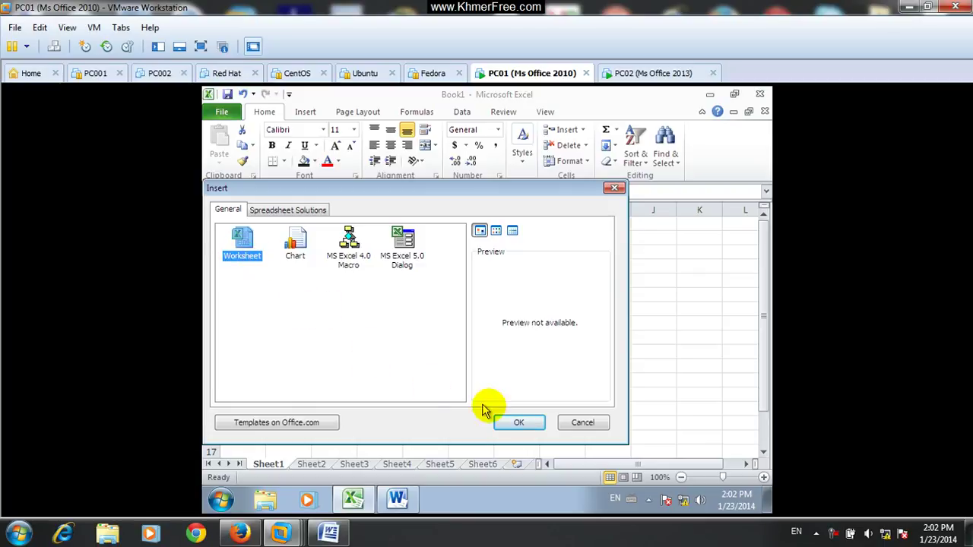
{"action": "left_click", "coordinate": [515, 422]}
{"action": "left_click_drag", "start_coordinate": [541, 464], "coordinate": [614, 463]}
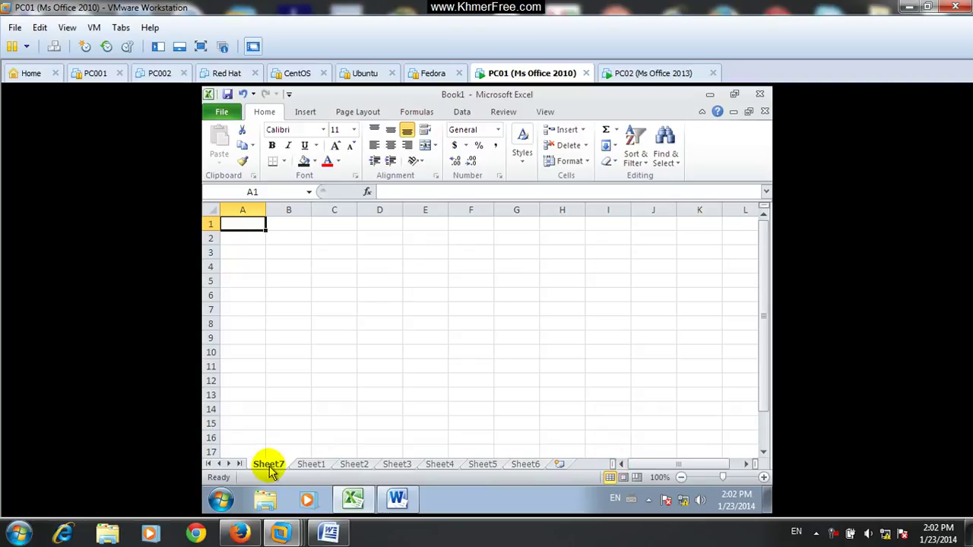
{"action": "left_click", "coordinate": [308, 465]}
Drag the Sheet7 tab past Sheet6, then delete Sheet1 and confirm the deletion.
{"action": "left_click", "coordinate": [271, 465]}
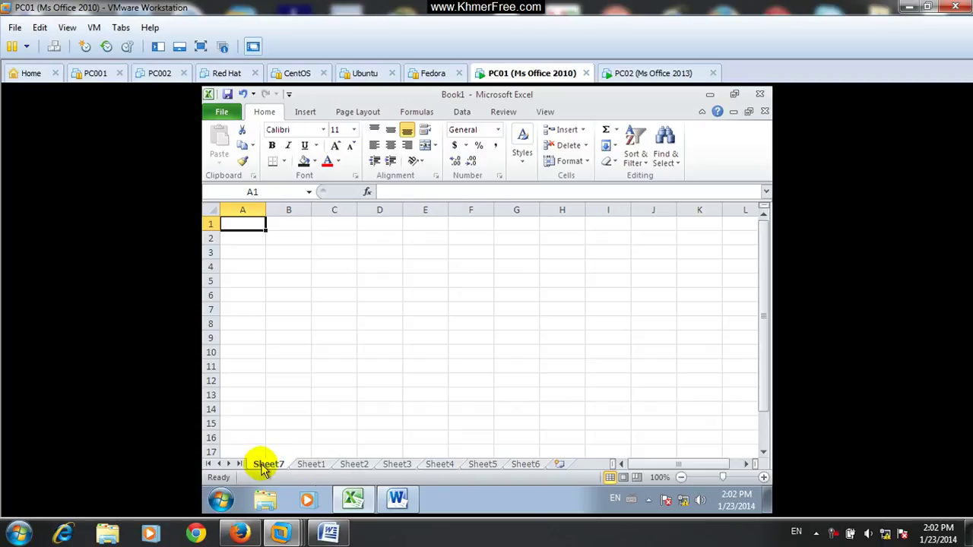
{"action": "left_click_drag", "start_coordinate": [266, 467], "coordinate": [561, 466]}
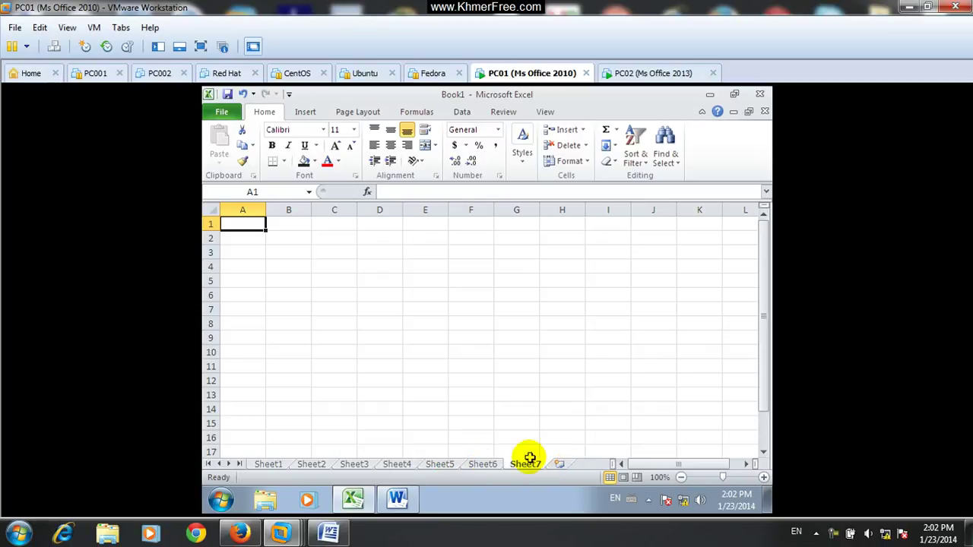
{"action": "left_click", "coordinate": [275, 465]}
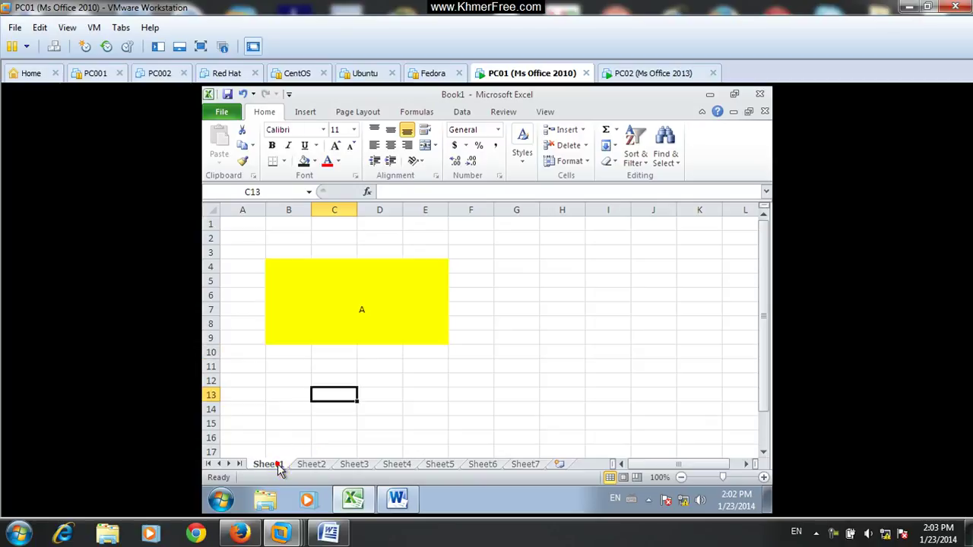
{"action": "right_click", "coordinate": [273, 468]}
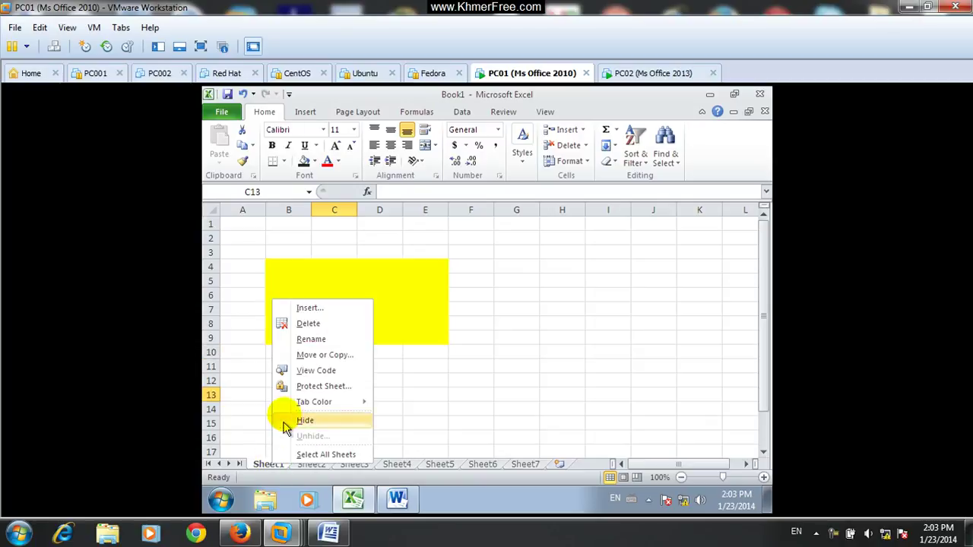
{"action": "left_click", "coordinate": [309, 327]}
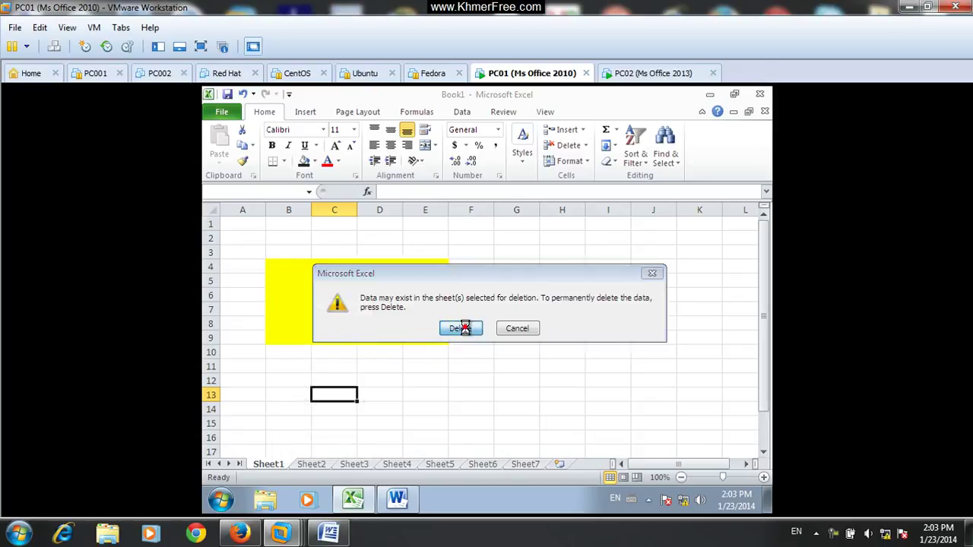
{"action": "left_click", "coordinate": [462, 329]}
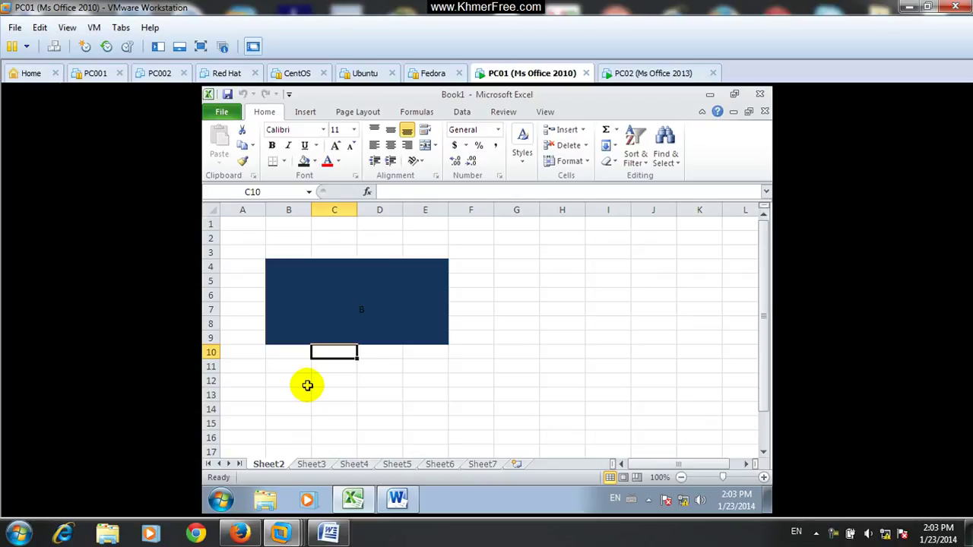
Rename Sheet2 to Blue.
{"action": "right_click", "coordinate": [266, 464]}
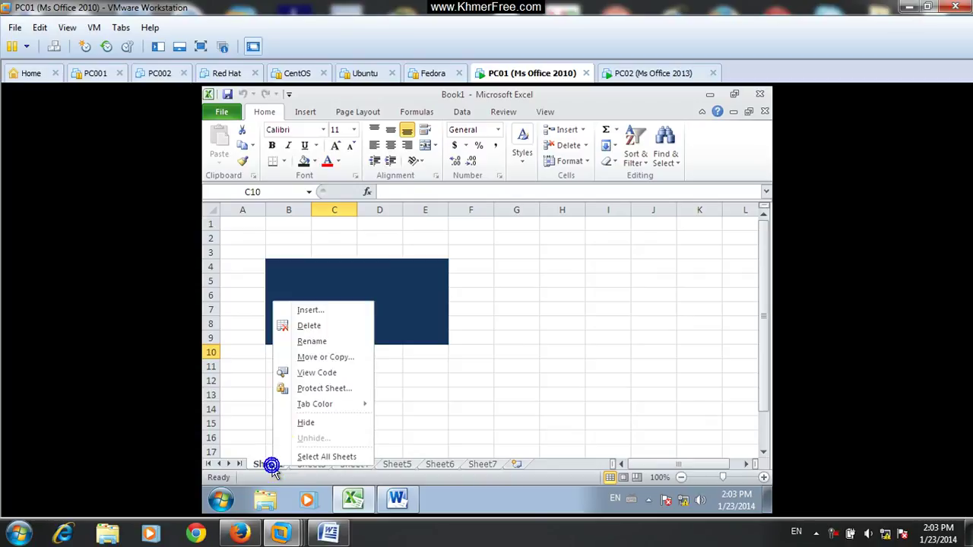
{"action": "left_click", "coordinate": [319, 344]}
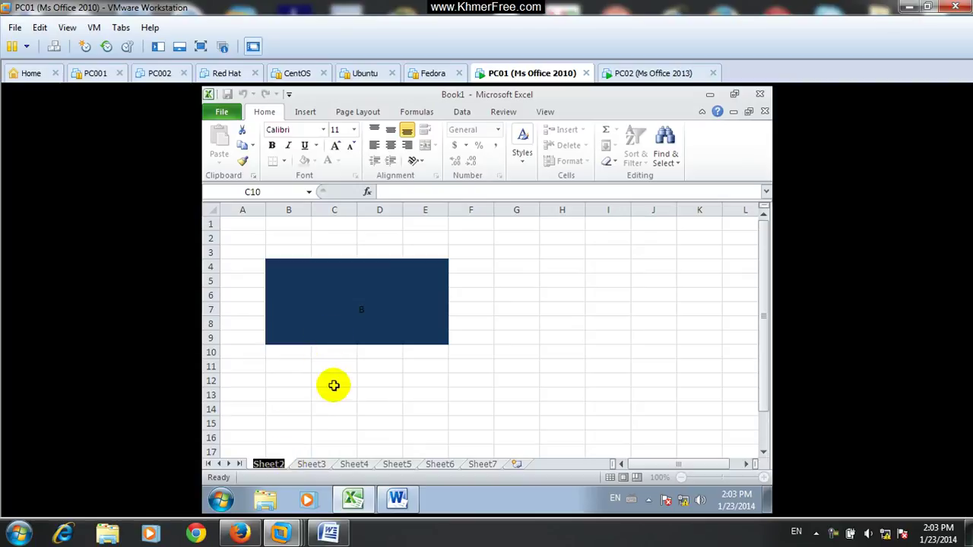
{"action": "type", "text": "Blue"}
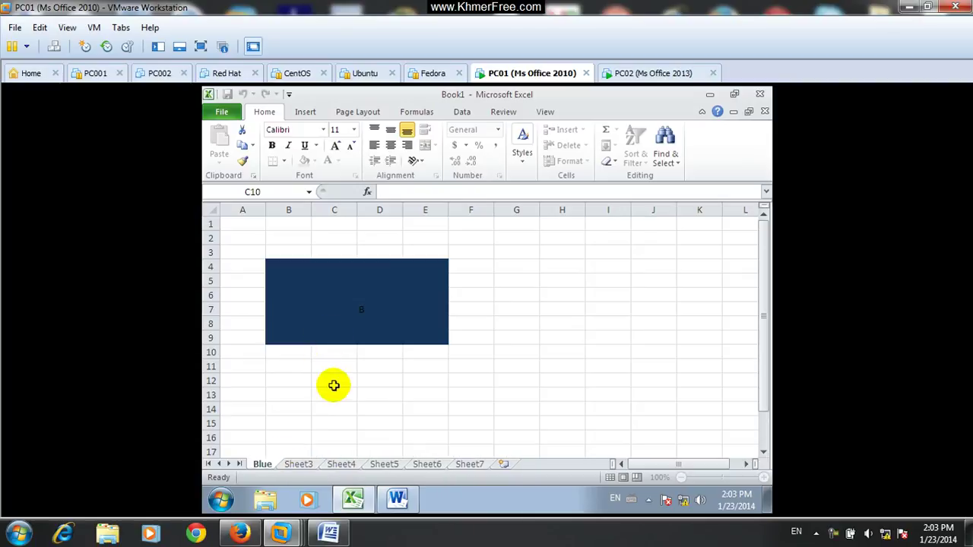
{"action": "key", "text": "Return"}
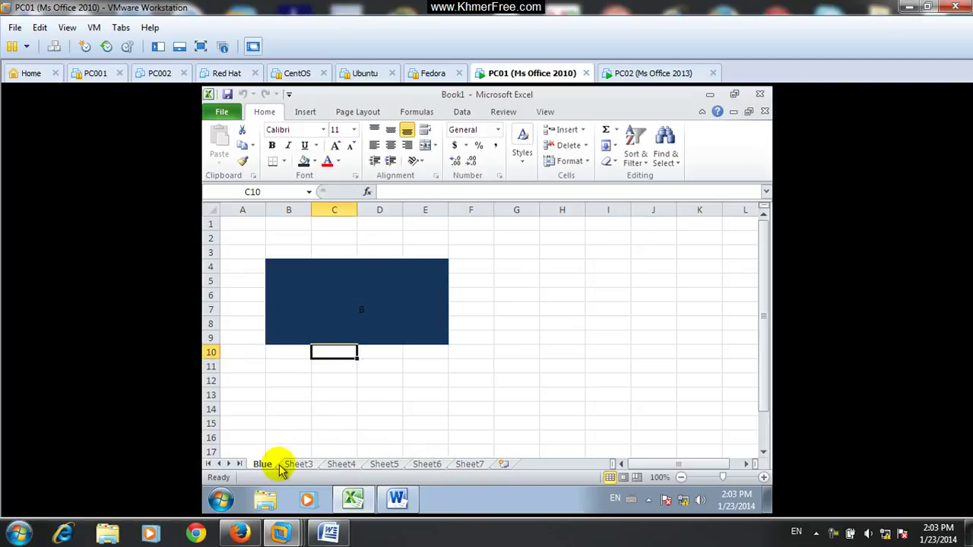
Rename Sheet3 to CV and select cell E7 on it.
{"action": "left_click", "coordinate": [293, 464]}
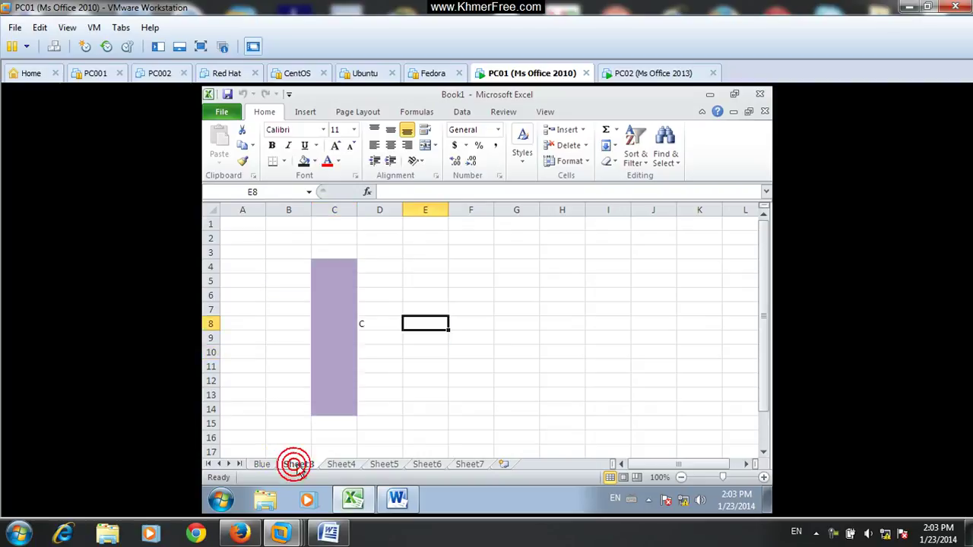
{"action": "right_click", "coordinate": [298, 465]}
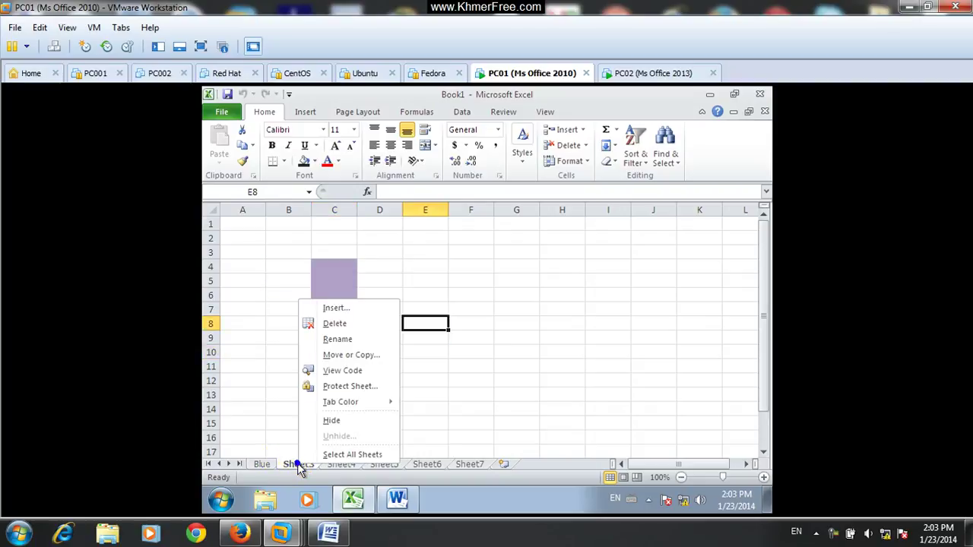
{"action": "left_click", "coordinate": [341, 342]}
{"action": "type", "text": "CV"}
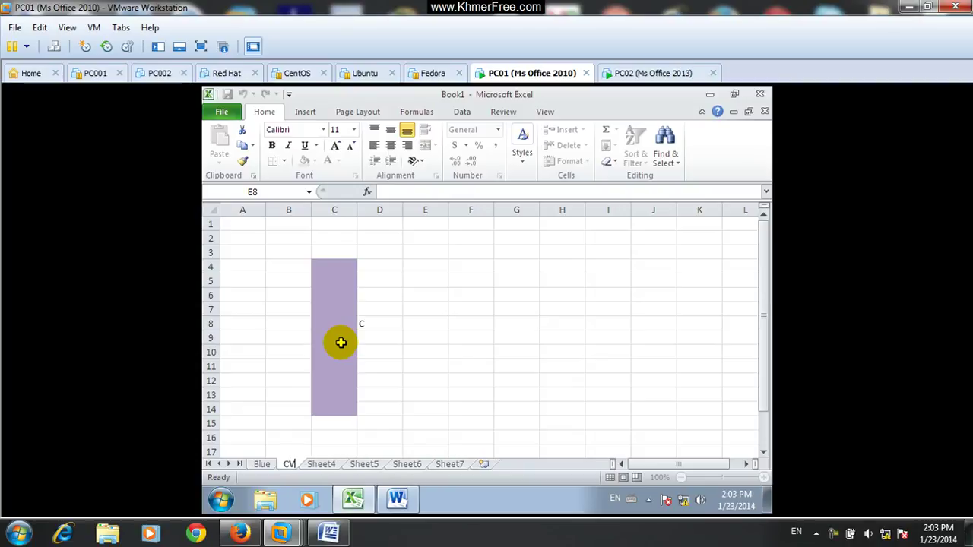
{"action": "left_click", "coordinate": [406, 365]}
{"action": "left_click", "coordinate": [262, 465]}
{"action": "left_click", "coordinate": [287, 464]}
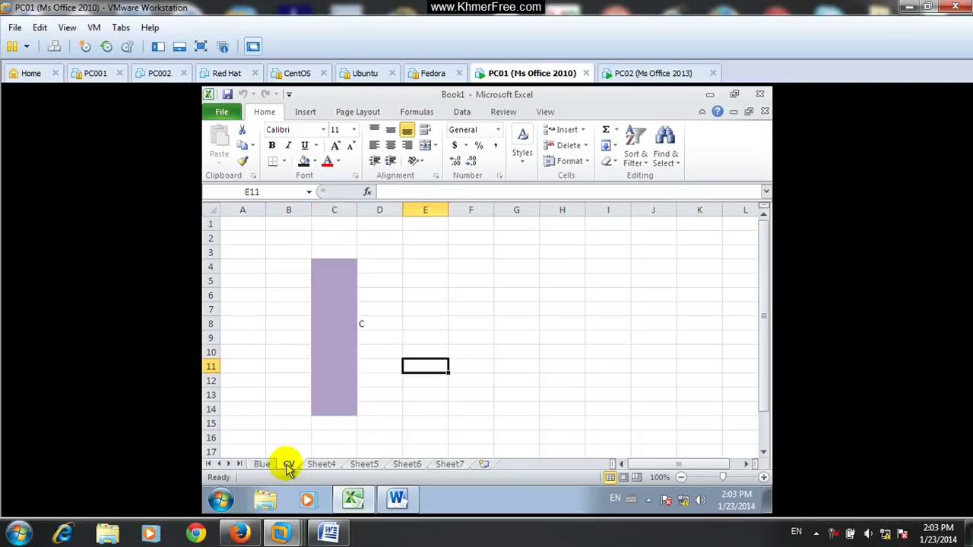
{"action": "left_click", "coordinate": [393, 310]}
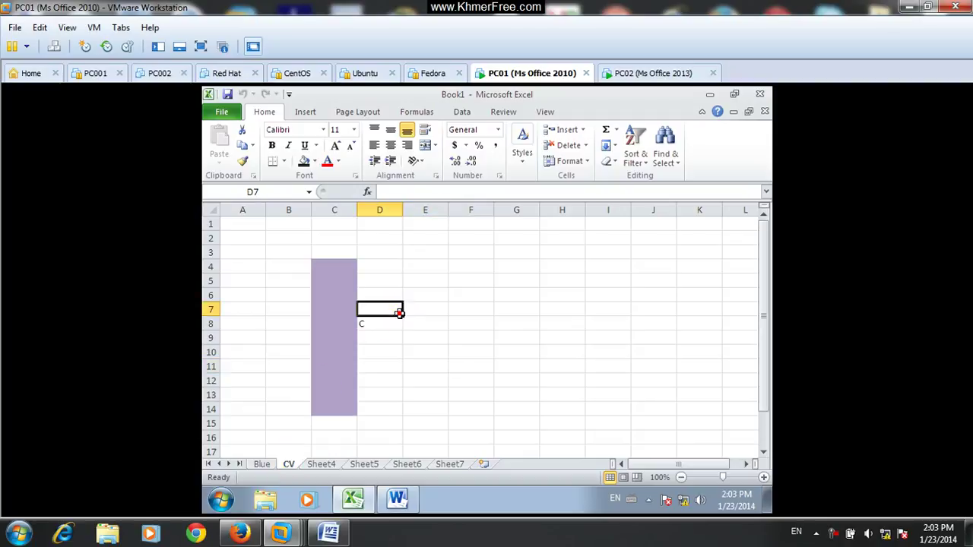
{"action": "left_click_drag", "start_coordinate": [415, 319], "coordinate": [422, 311]}
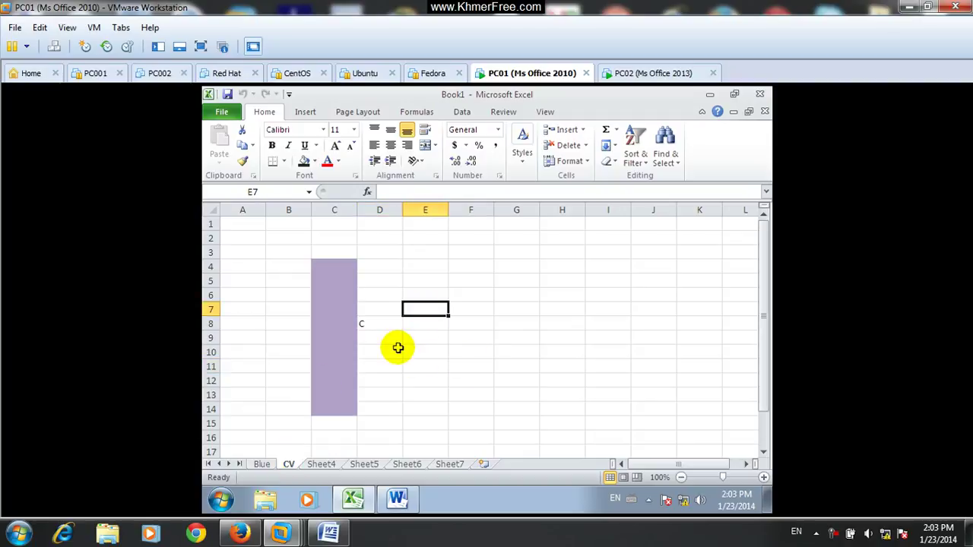
Change the CV sheet's name to Salary.
{"action": "right_click", "coordinate": [290, 465]}
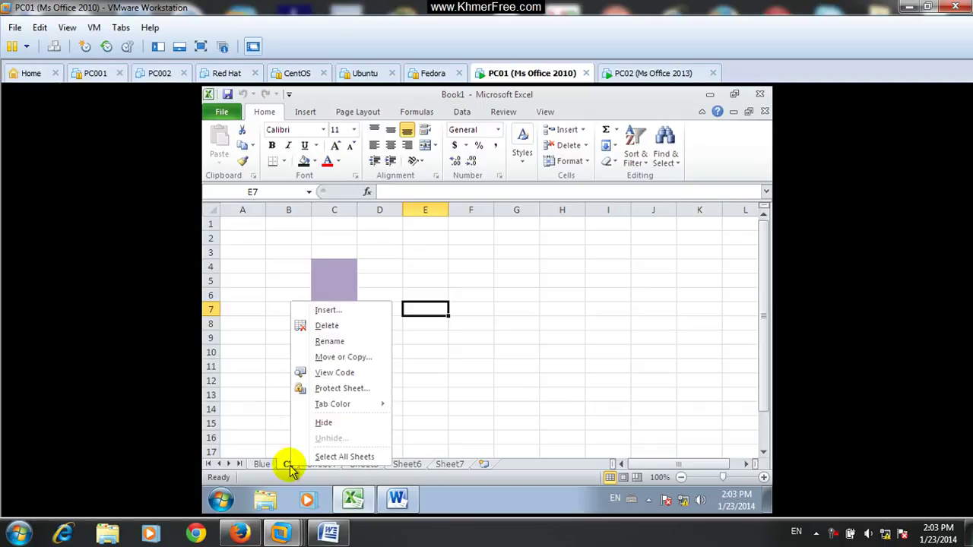
{"action": "left_click", "coordinate": [329, 341]}
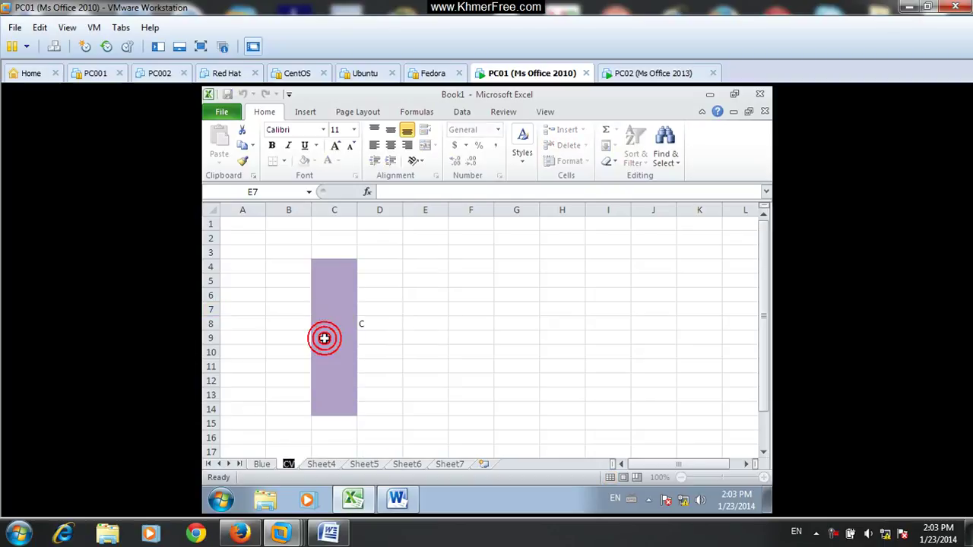
{"action": "type", "text": "Salary"}
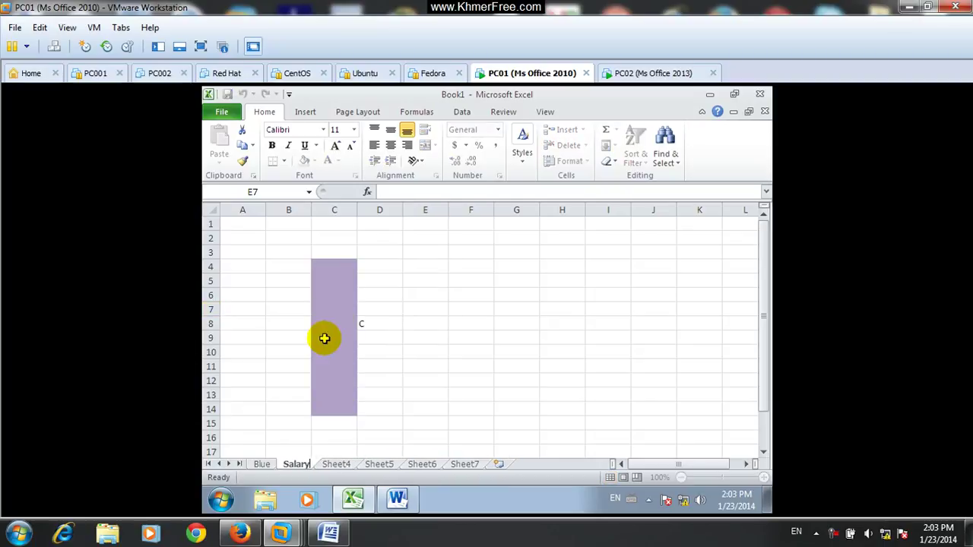
{"action": "key", "text": "Return"}
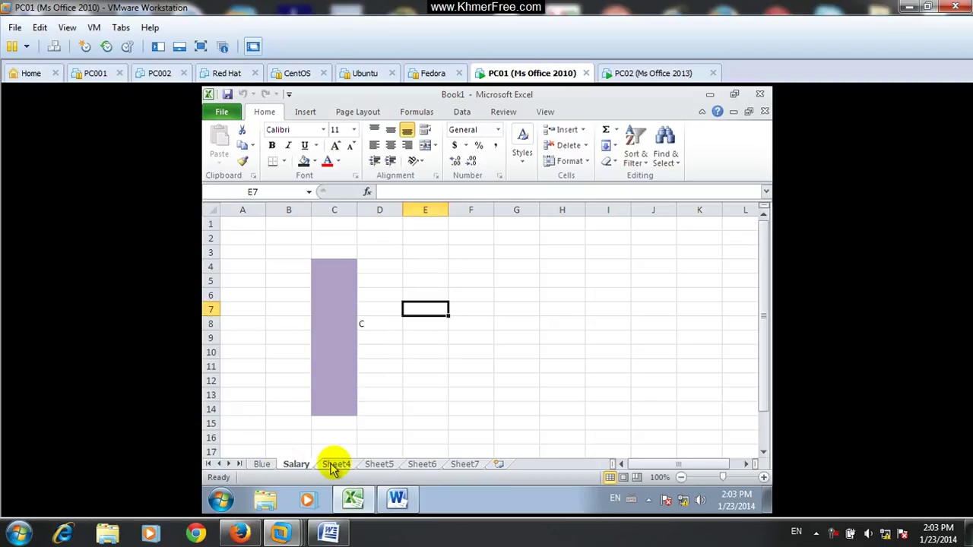
Rename Sheet4 to Banking, then check the Salary, Banking and Blue sheets.
{"action": "left_click", "coordinate": [336, 464]}
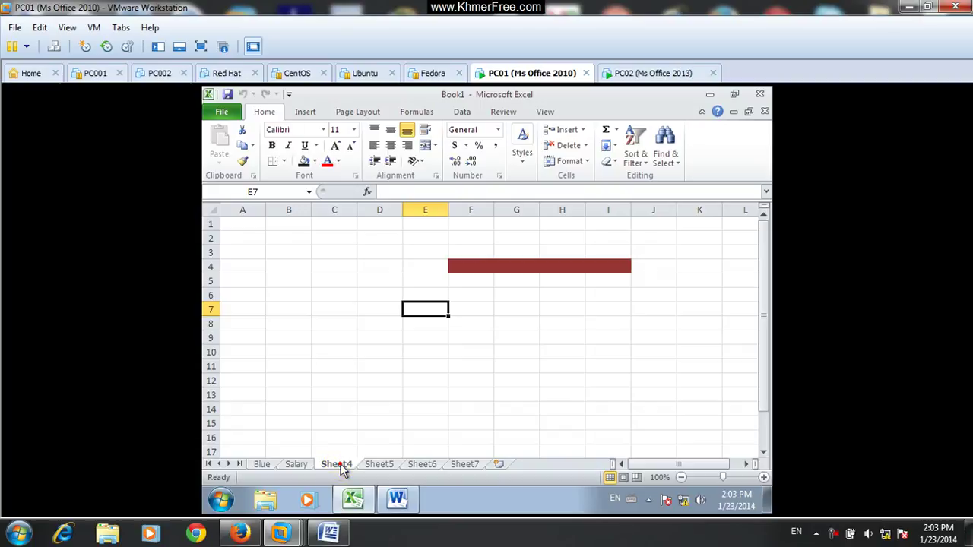
{"action": "double_click", "coordinate": [337, 464]}
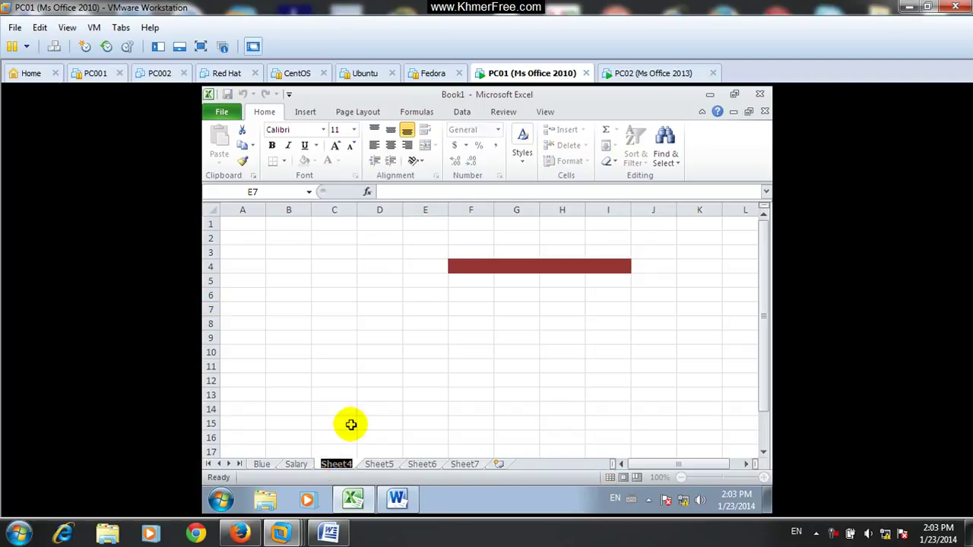
{"action": "type", "text": "ba"}
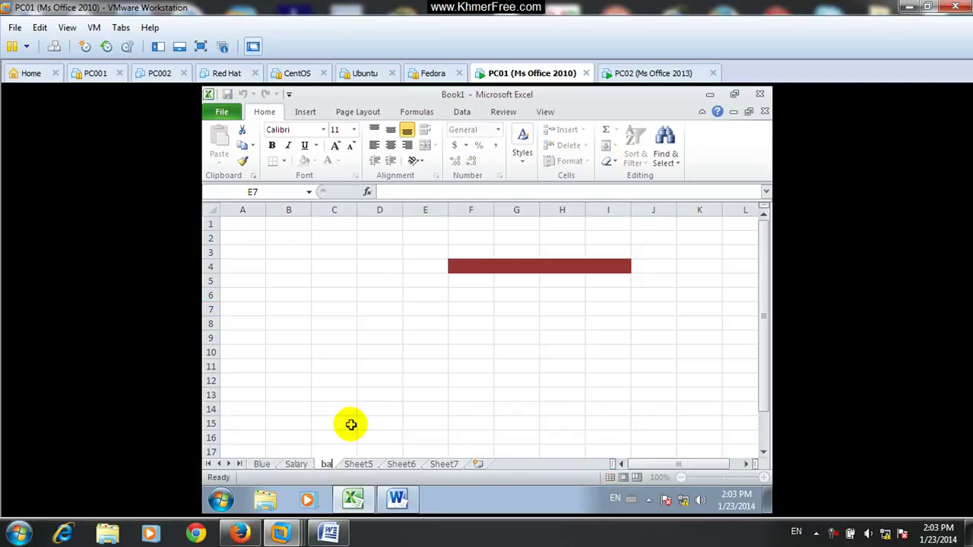
{"action": "key", "text": "BackSpace"}
{"action": "type", "text": "Banking"}
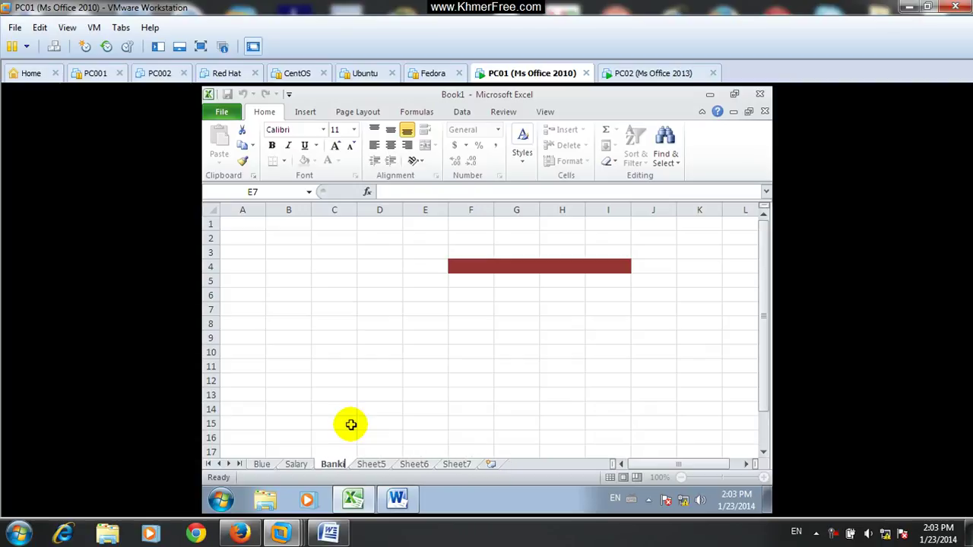
{"action": "key", "text": "Return"}
{"action": "left_click", "coordinate": [296, 464]}
{"action": "left_click", "coordinate": [337, 465]}
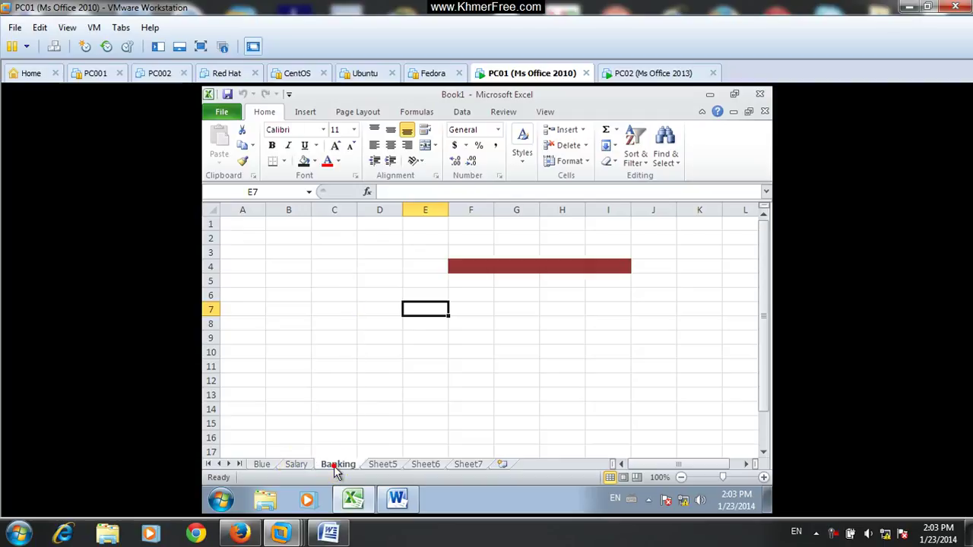
{"action": "left_click", "coordinate": [262, 464]}
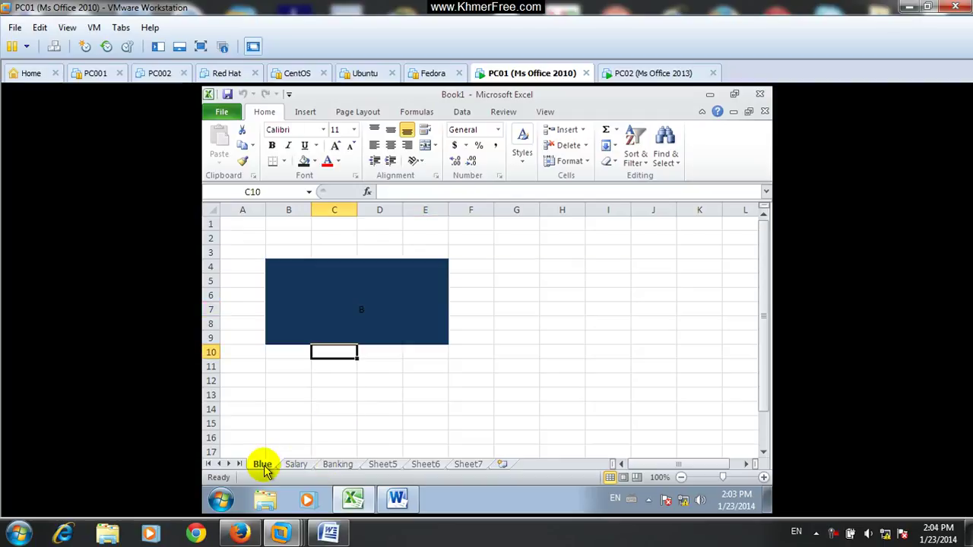
Move the Blue sheet before Banking with Move or Copy.
{"action": "left_click", "coordinate": [465, 464]}
{"action": "right_click", "coordinate": [463, 470]}
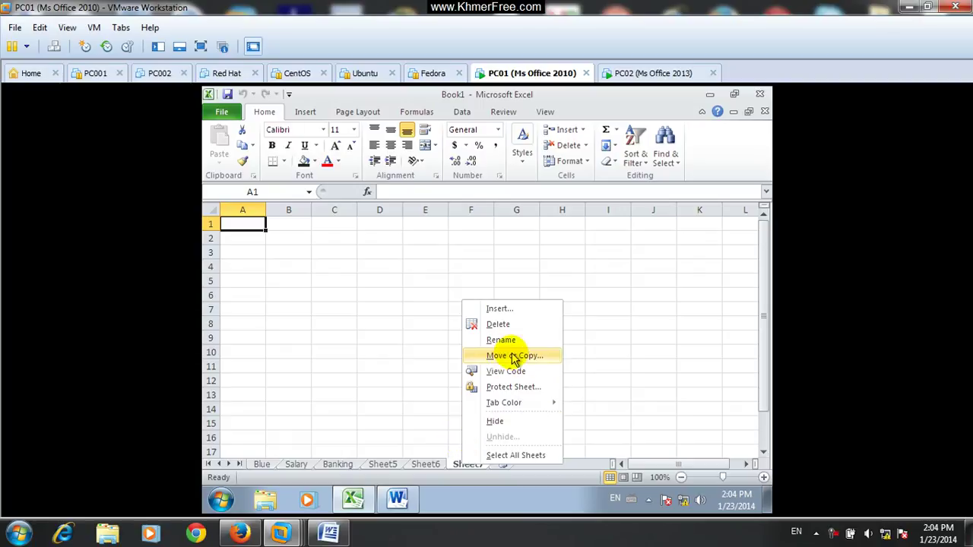
{"action": "left_click", "coordinate": [259, 463]}
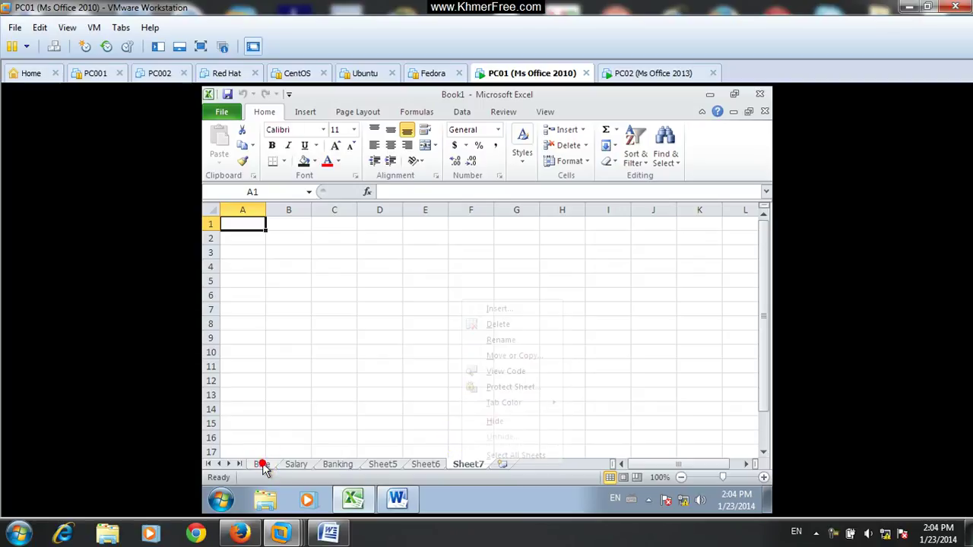
{"action": "left_click", "coordinate": [314, 380]}
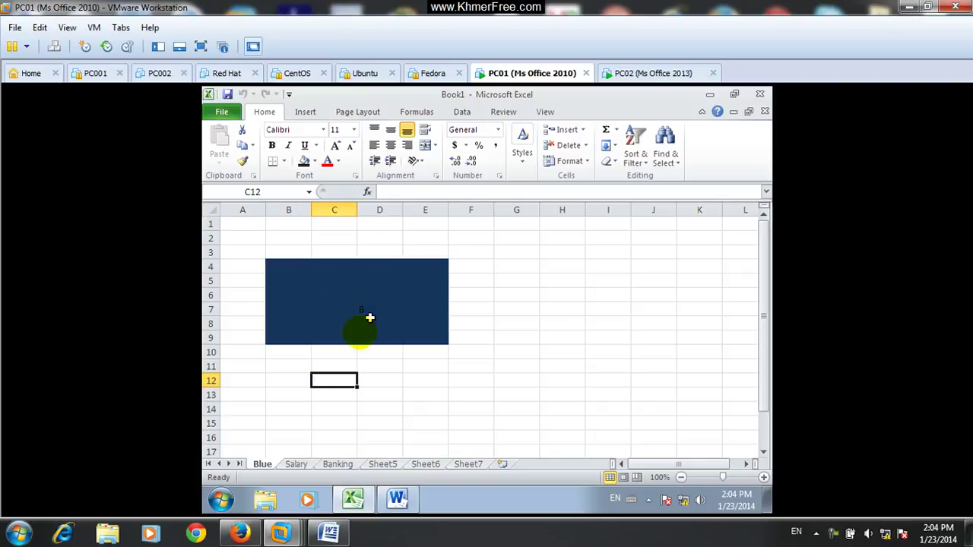
{"action": "right_click", "coordinate": [262, 465]}
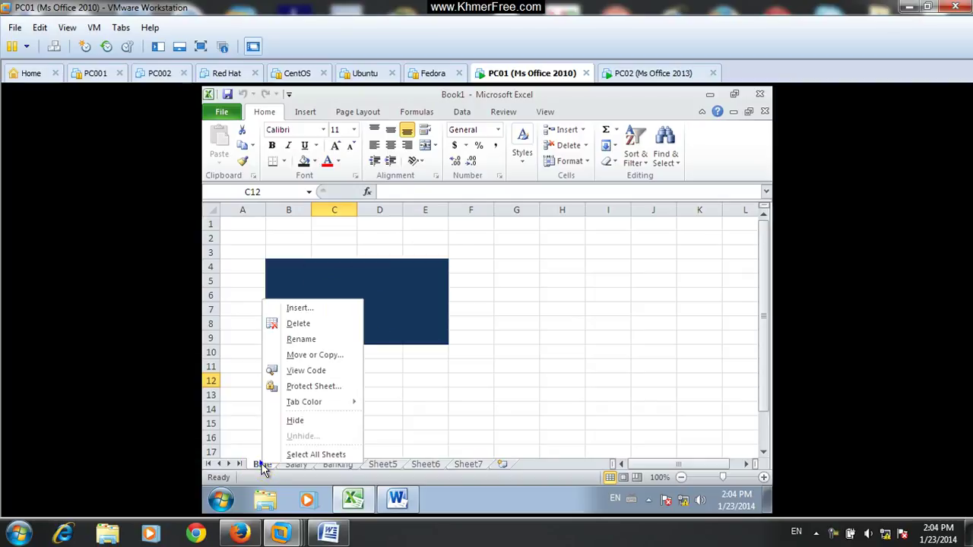
{"action": "left_click", "coordinate": [304, 356]}
{"action": "left_click_drag", "start_coordinate": [313, 266], "coordinate": [578, 247]}
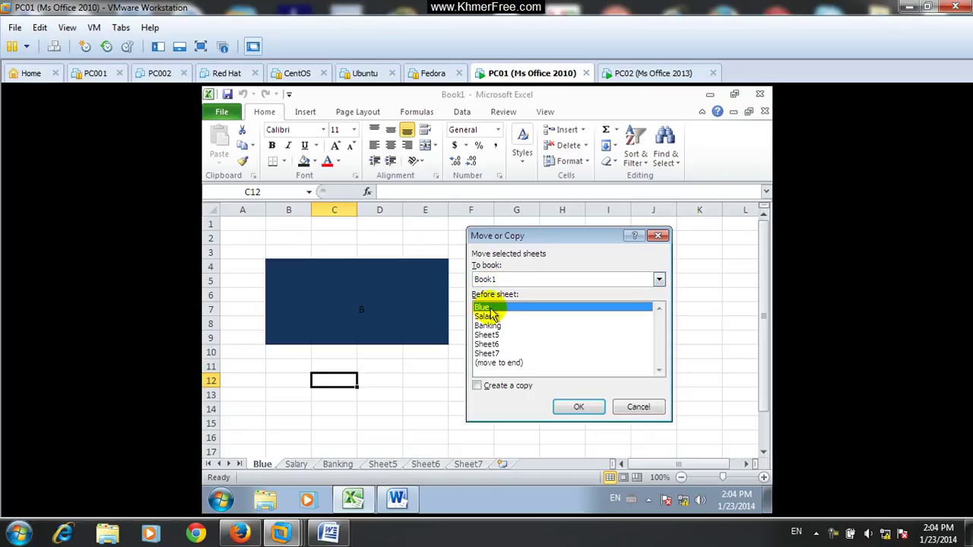
{"action": "left_click", "coordinate": [492, 353]}
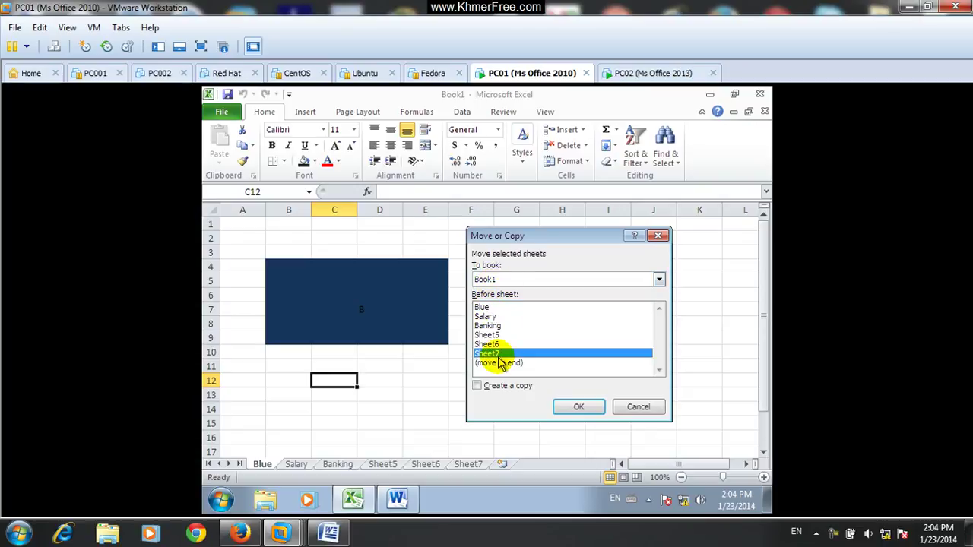
{"action": "left_click_drag", "start_coordinate": [490, 344], "coordinate": [487, 307]}
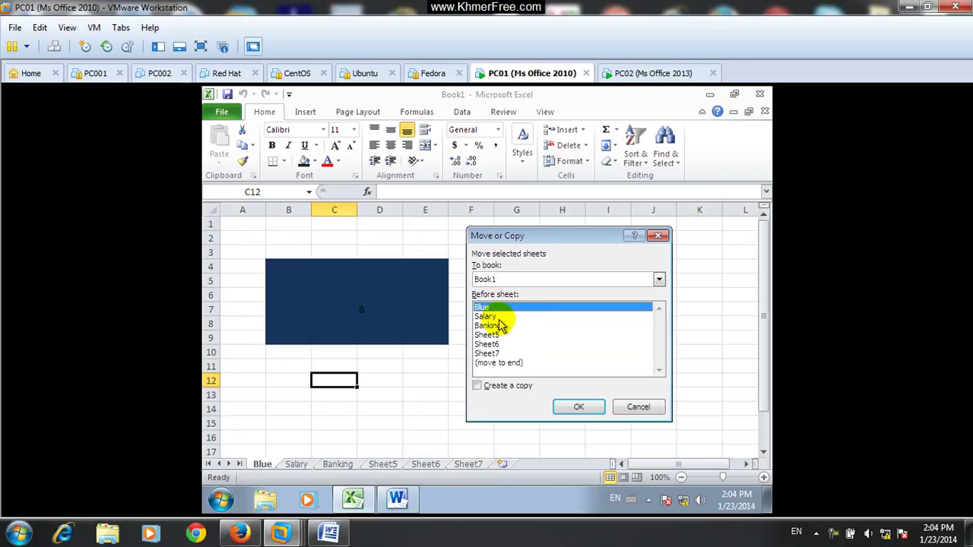
{"action": "left_click", "coordinate": [491, 317]}
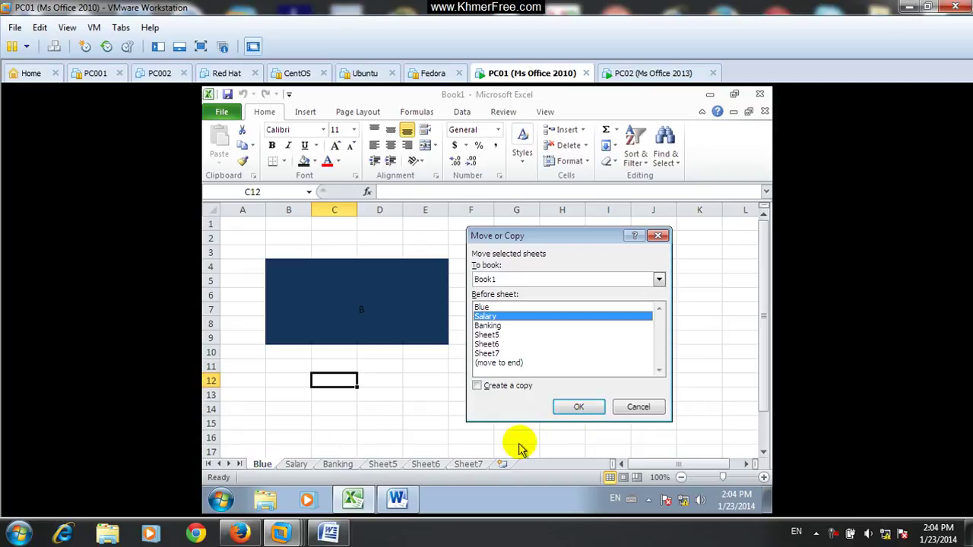
{"action": "left_click", "coordinate": [490, 326]}
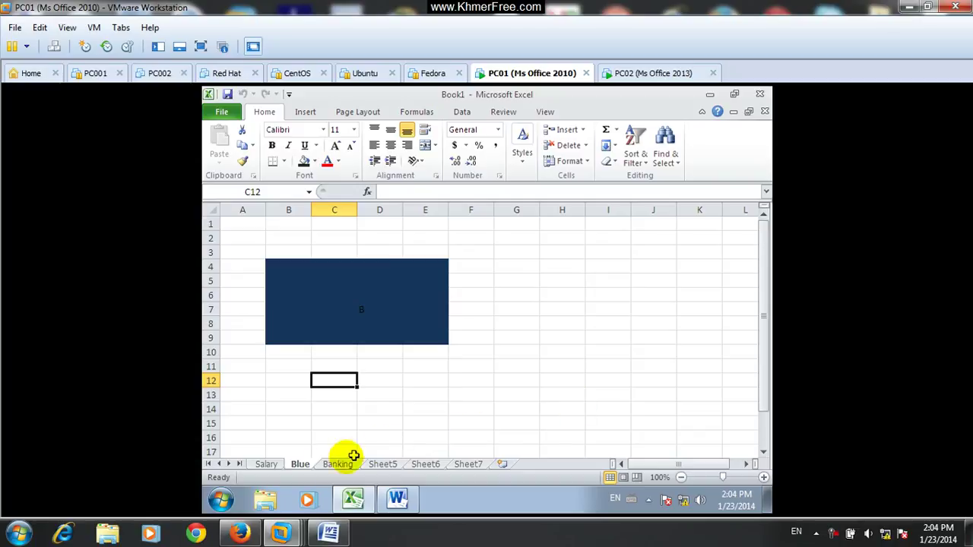
Move Blue again so it sits before Sheet6.
{"action": "right_click", "coordinate": [302, 470]}
{"action": "left_click", "coordinate": [338, 358]}
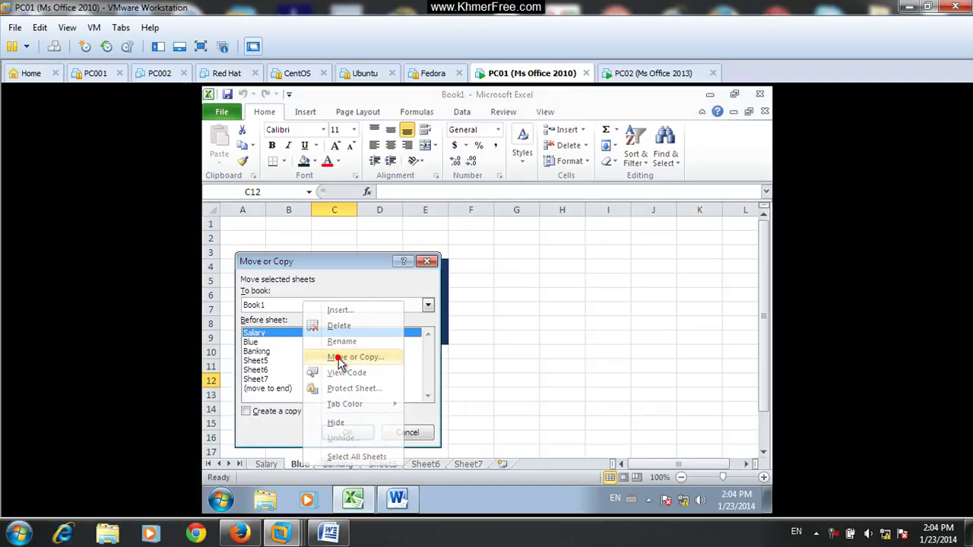
{"action": "left_click_drag", "start_coordinate": [357, 263], "coordinate": [524, 238]}
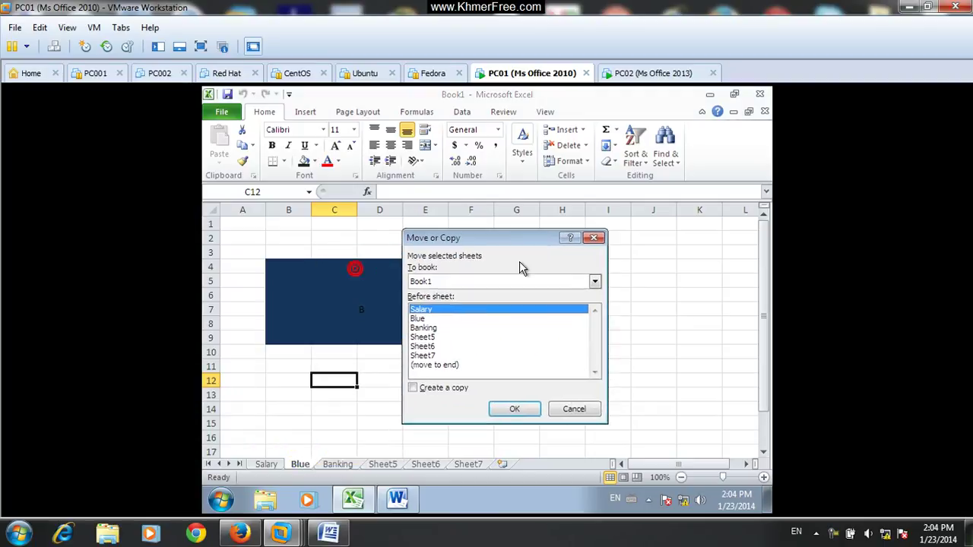
{"action": "left_click", "coordinate": [432, 345]}
{"action": "left_click", "coordinate": [514, 409]}
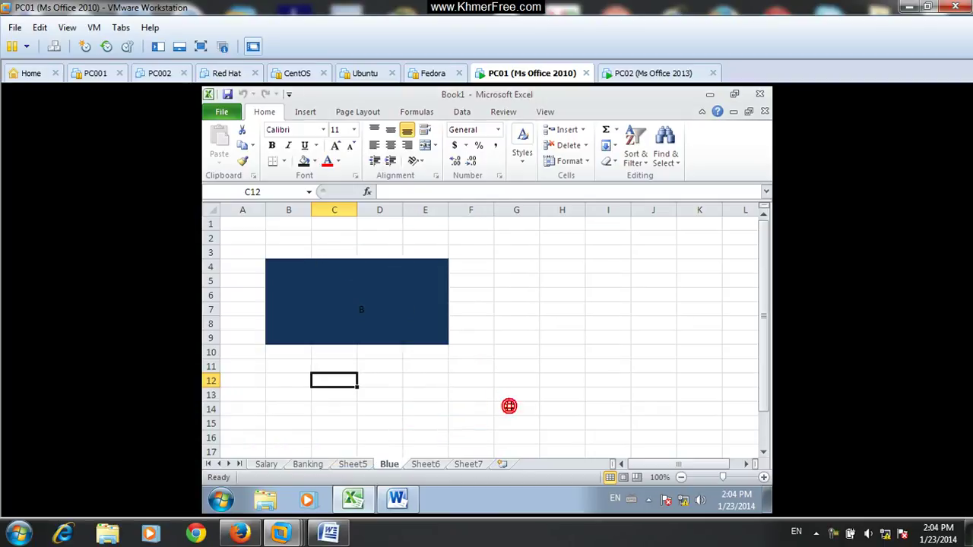
Copy the Blue sheet to the front of the workbook, before Salary, creating Blue (2).
{"action": "right_click", "coordinate": [388, 465]}
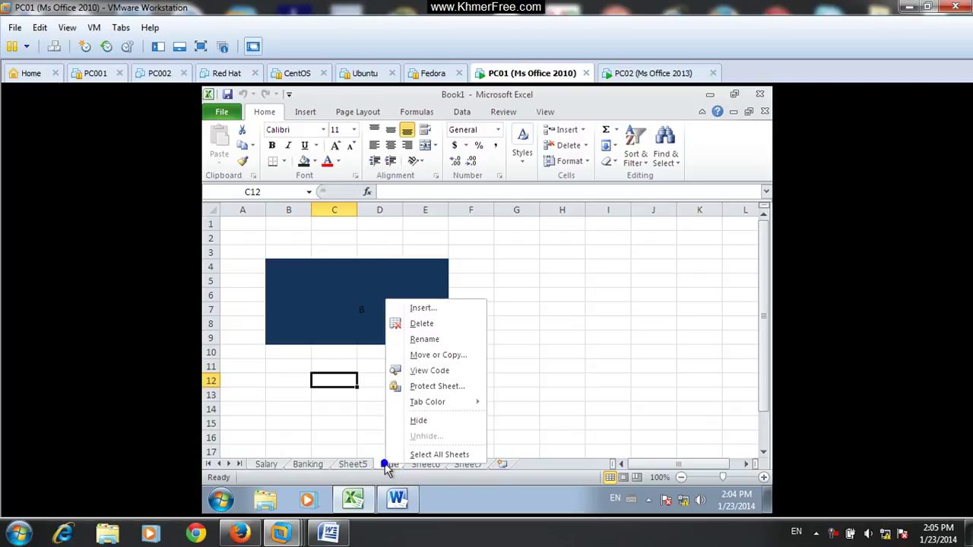
{"action": "left_click", "coordinate": [422, 354]}
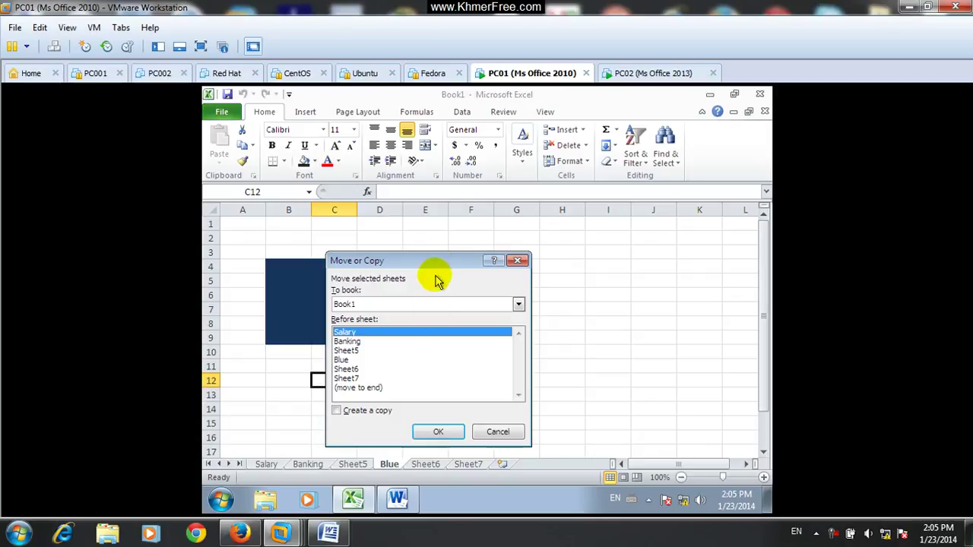
{"action": "left_click_drag", "start_coordinate": [429, 262], "coordinate": [608, 231]}
{"action": "left_click", "coordinate": [532, 301]}
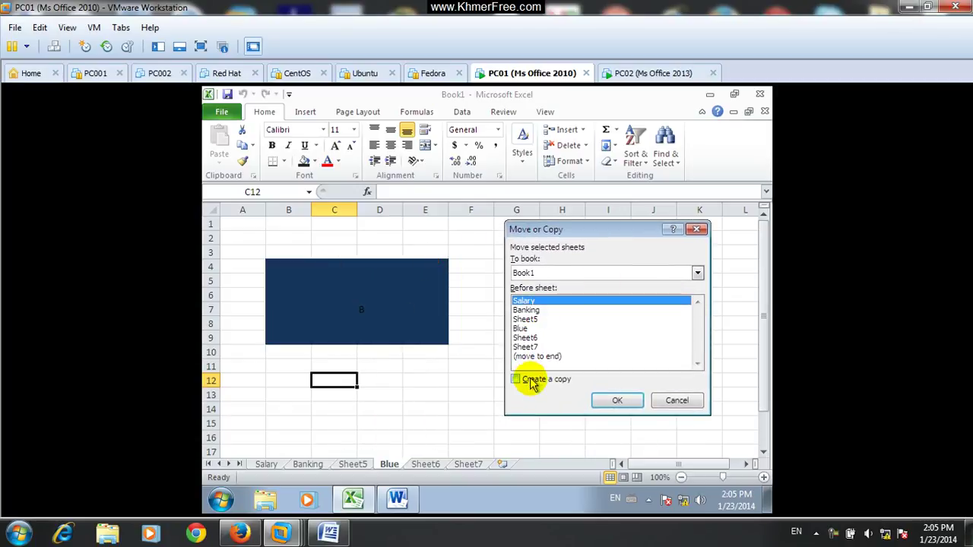
{"action": "left_click", "coordinate": [609, 401]}
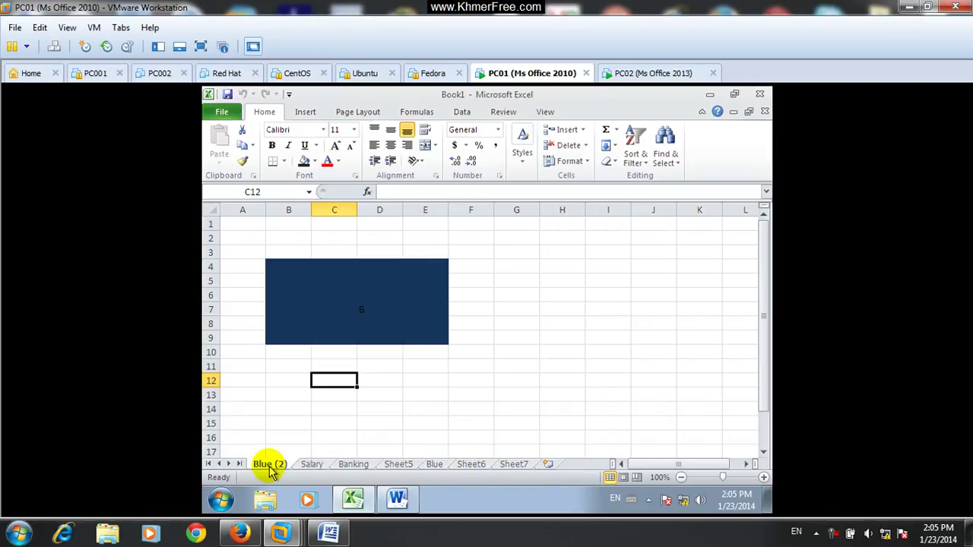
Enter 'Hello' in cell B13 of Blue (2) and confirm the original Blue sheet is unchanged.
{"action": "left_click", "coordinate": [439, 467]}
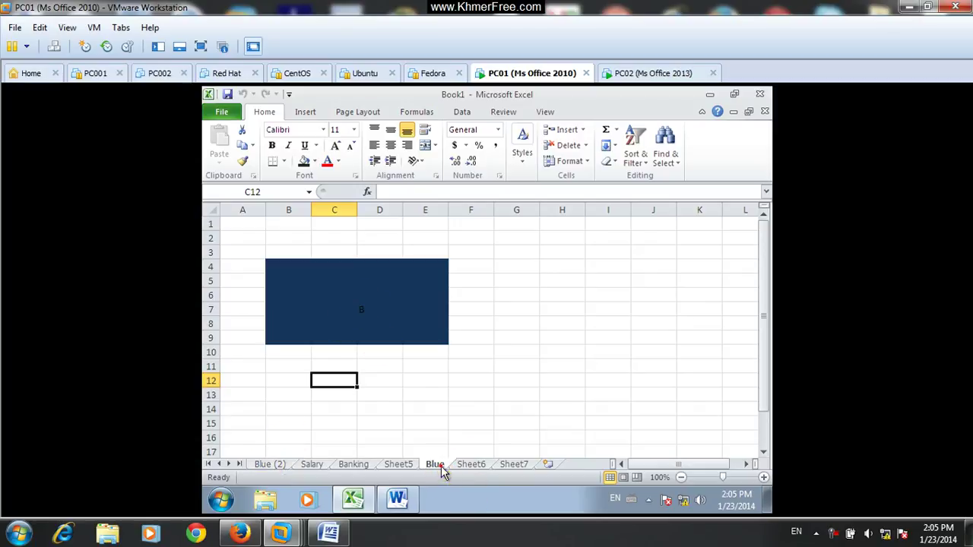
{"action": "left_click", "coordinate": [277, 464]}
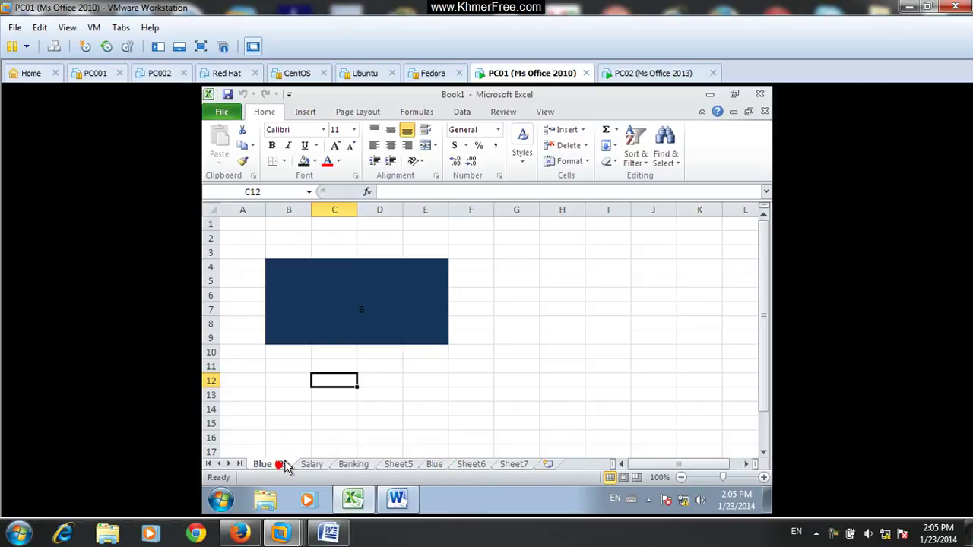
{"action": "left_click", "coordinate": [293, 393]}
{"action": "type", "text": "Hello"}
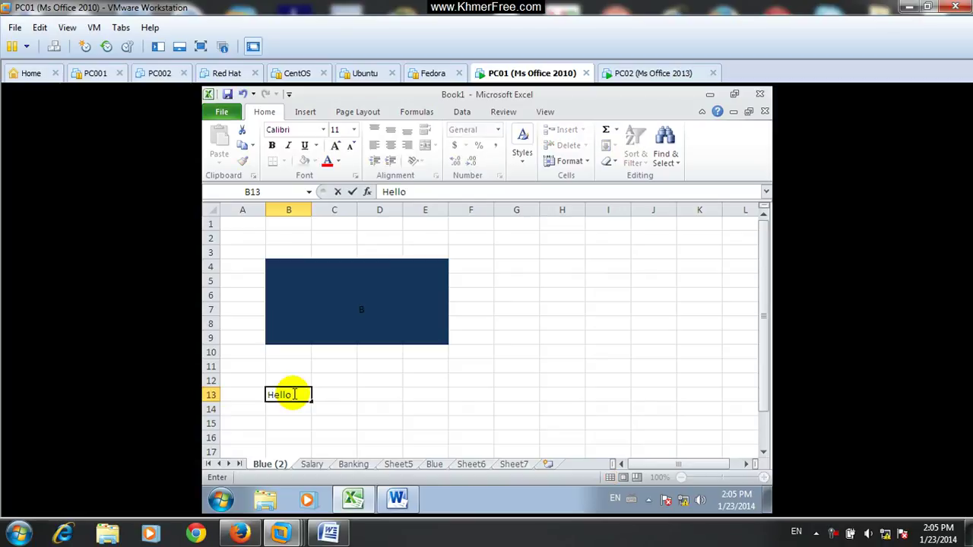
{"action": "left_click", "coordinate": [338, 377]}
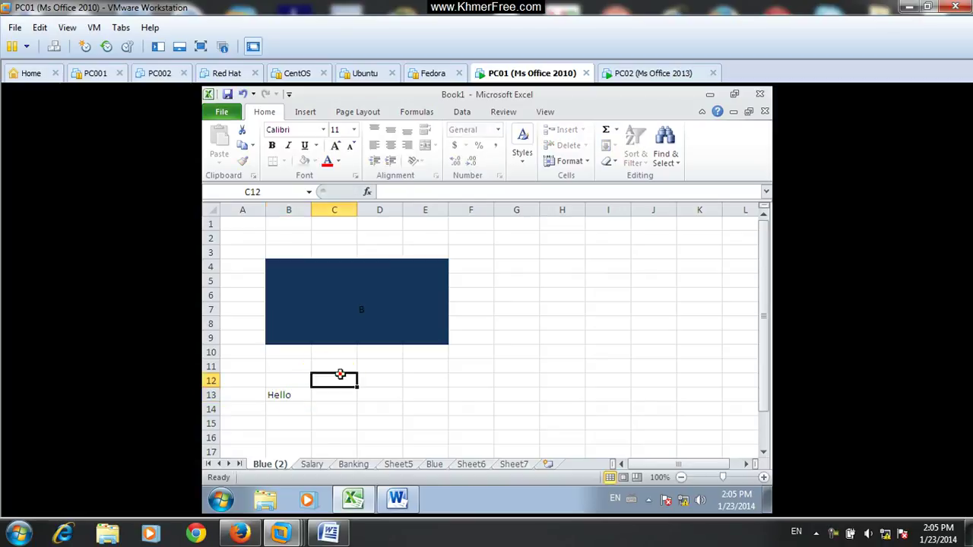
{"action": "left_click", "coordinate": [437, 465]}
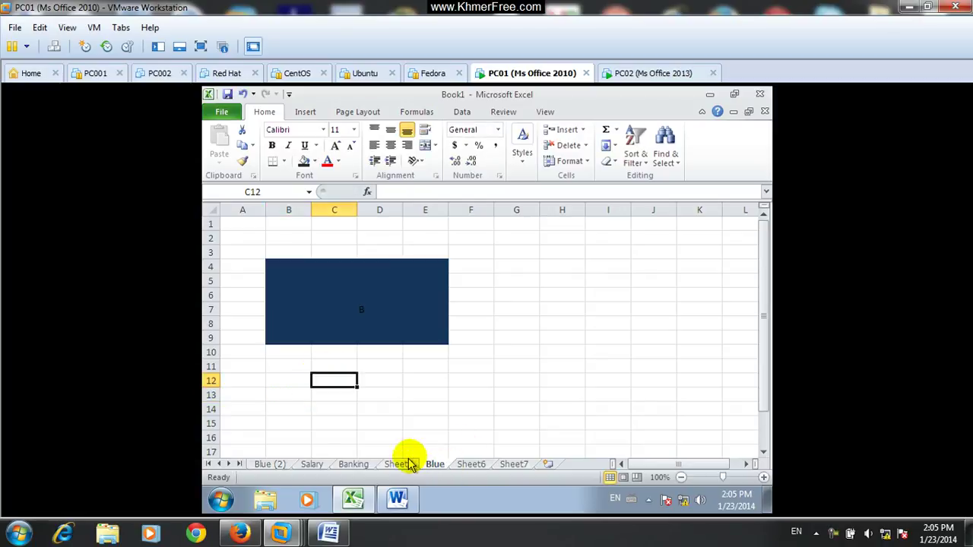
{"action": "left_click", "coordinate": [262, 464]}
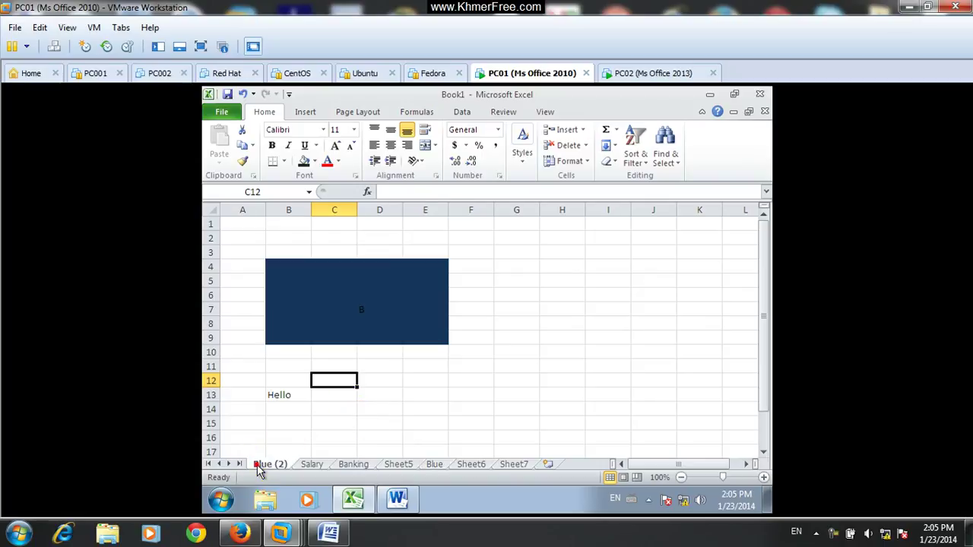
{"action": "left_click", "coordinate": [290, 397]}
{"action": "left_click", "coordinate": [386, 394]}
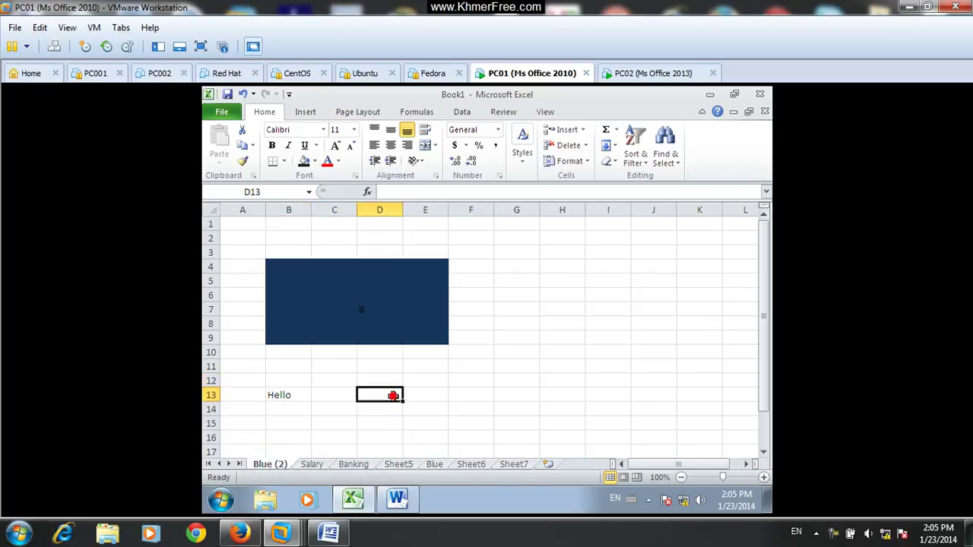
{"action": "right_click", "coordinate": [268, 465]}
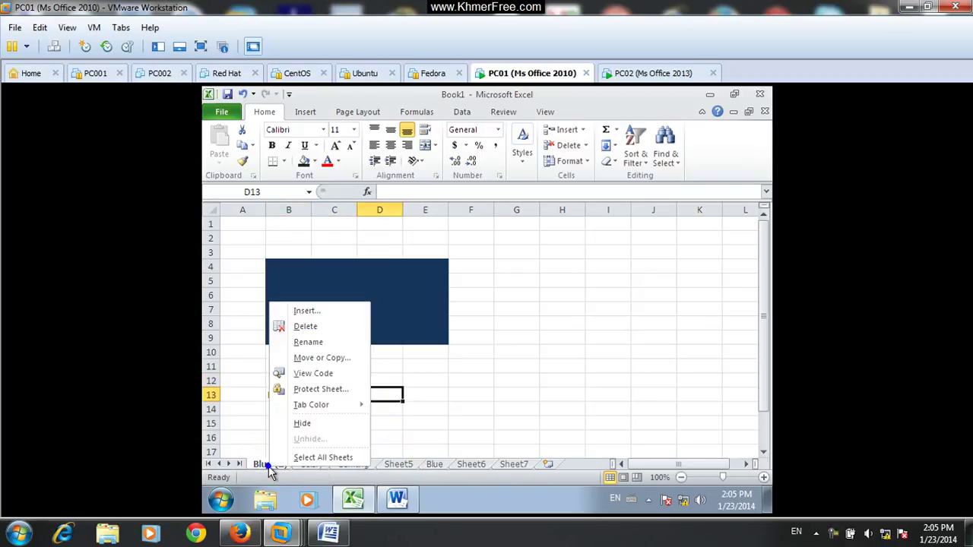
{"action": "left_click", "coordinate": [305, 326]}
{"action": "left_click", "coordinate": [463, 334]}
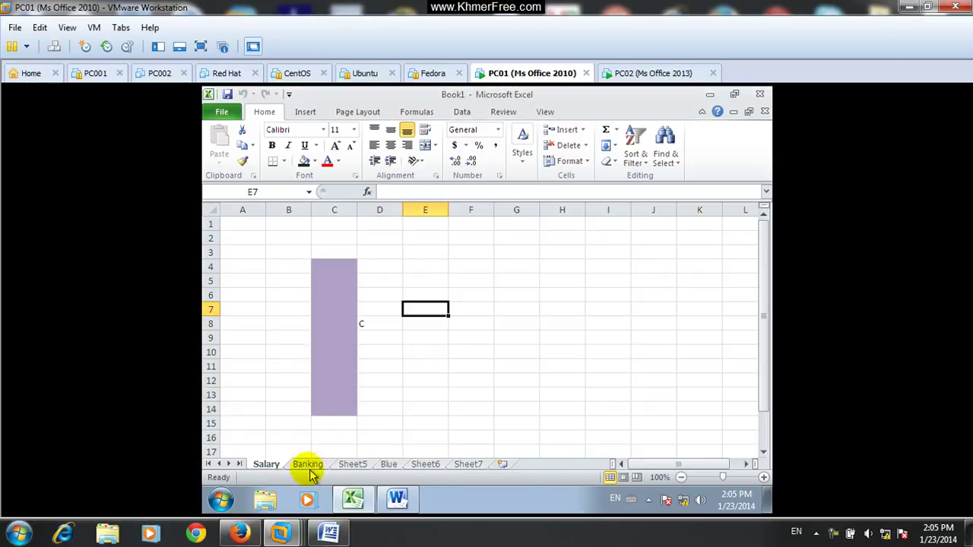
{"action": "right_click", "coordinate": [272, 467]}
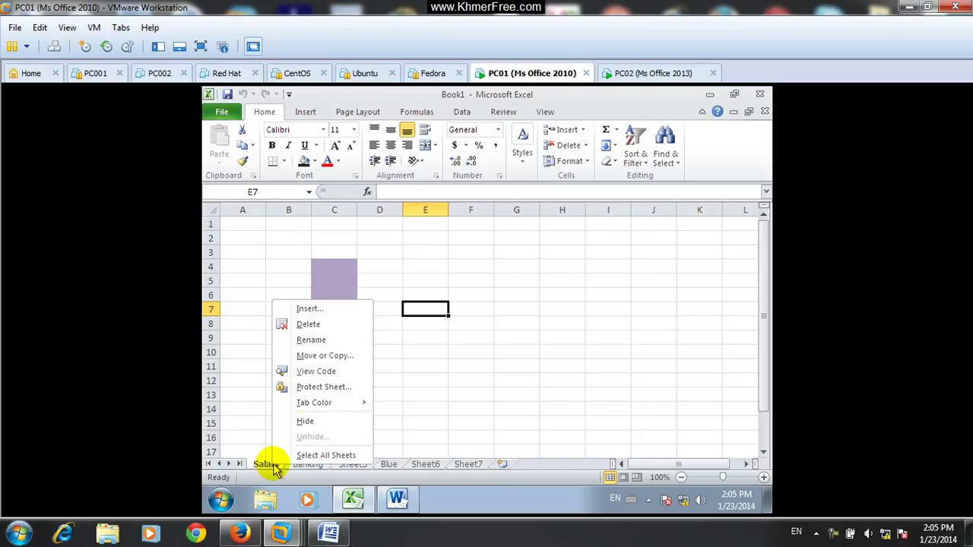
{"action": "left_click", "coordinate": [323, 374]}
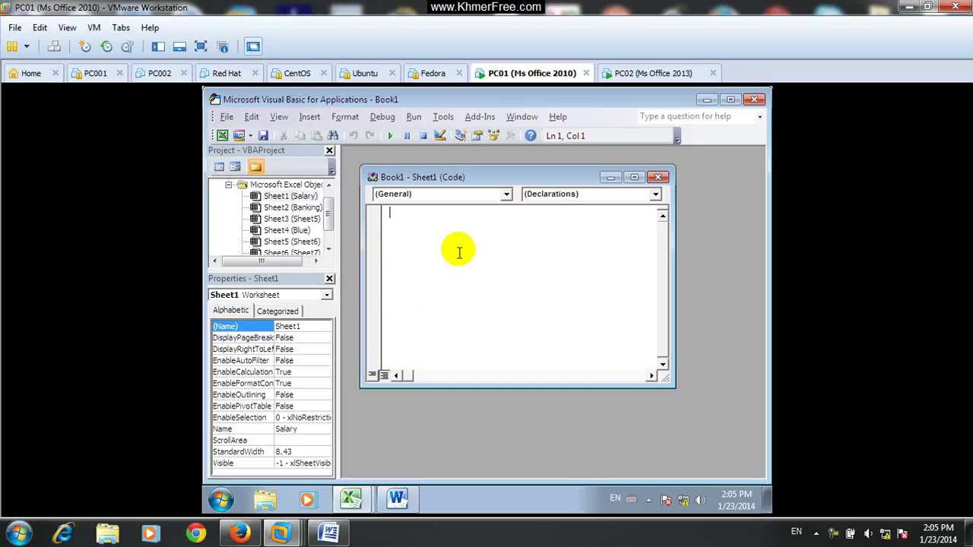
{"action": "left_click", "coordinate": [658, 180]}
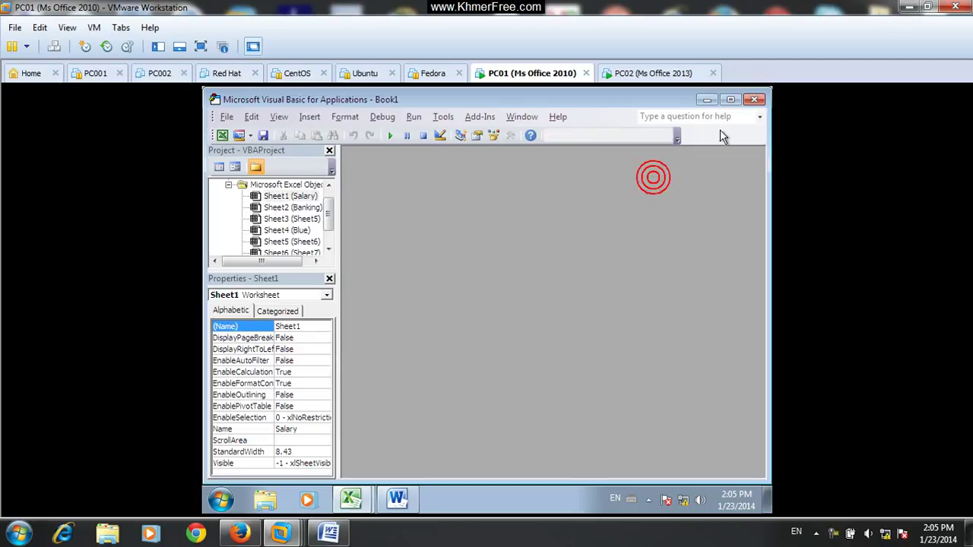
{"action": "left_click", "coordinate": [754, 102]}
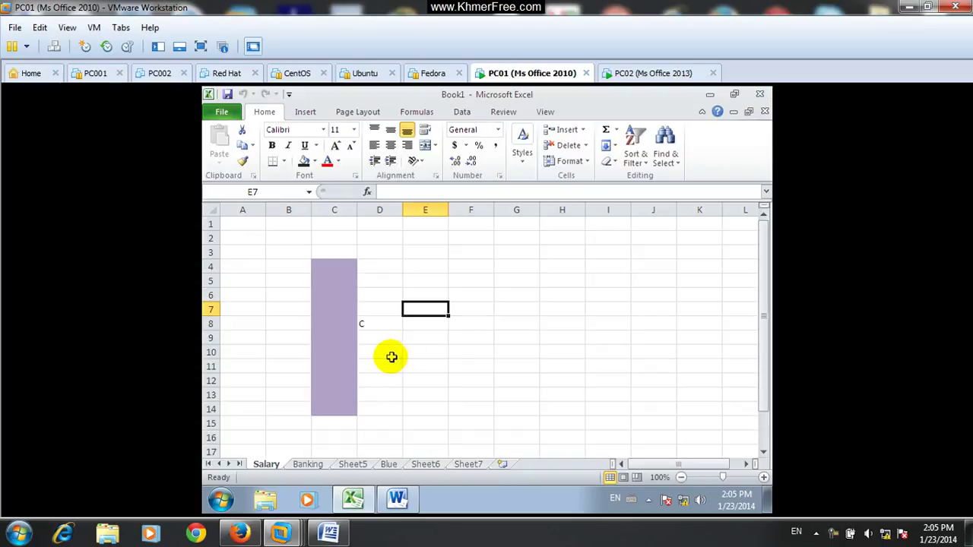
{"action": "right_click", "coordinate": [268, 468]}
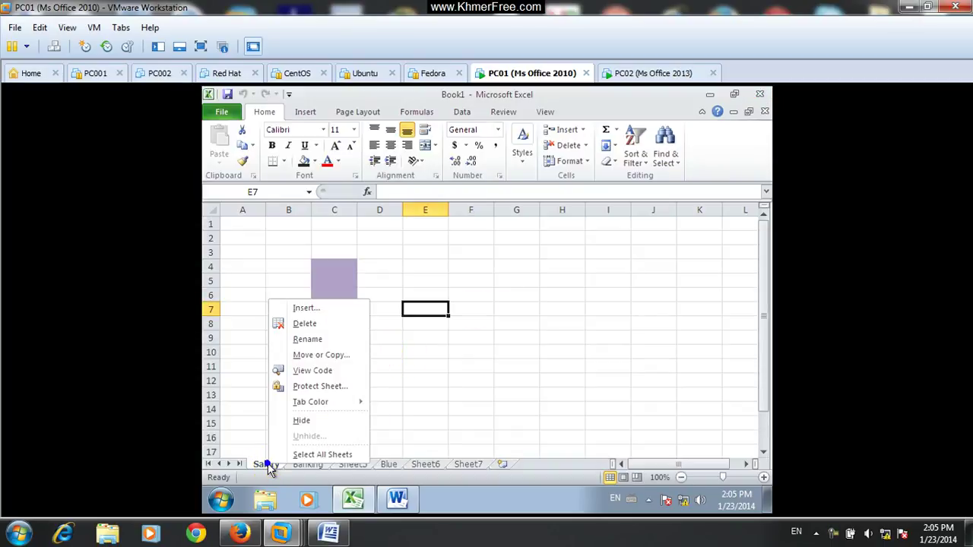
{"action": "left_click", "coordinate": [311, 393]}
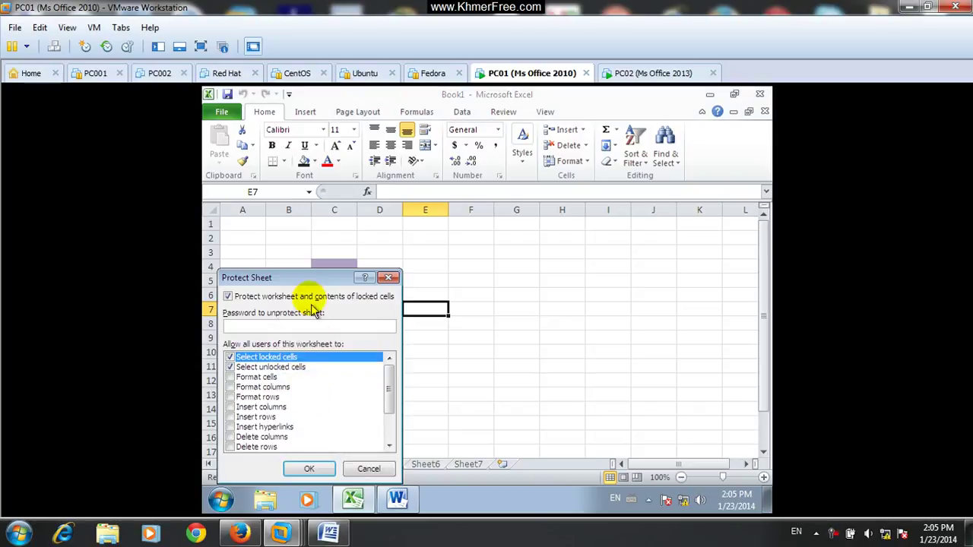
{"action": "left_click_drag", "start_coordinate": [310, 281], "coordinate": [575, 248]}
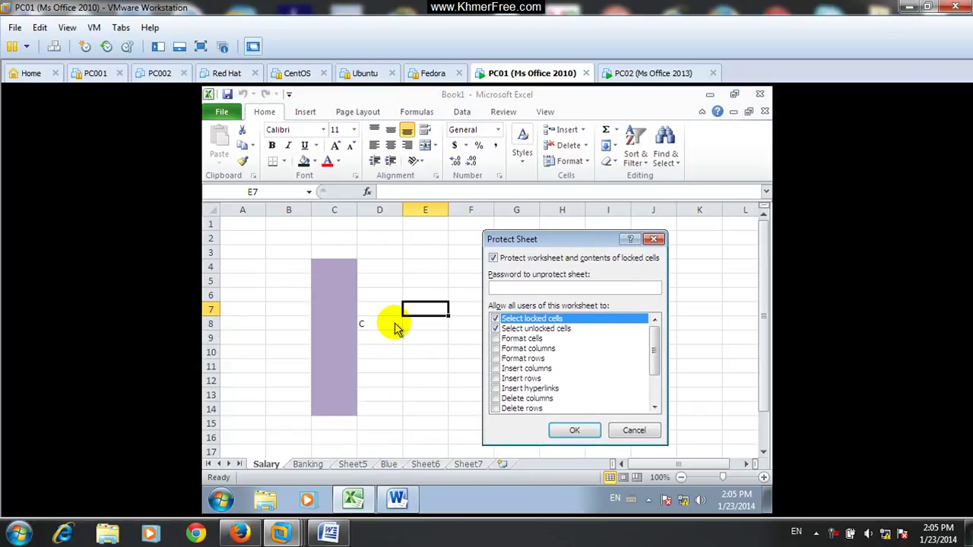
{"action": "left_click", "coordinate": [623, 429]}
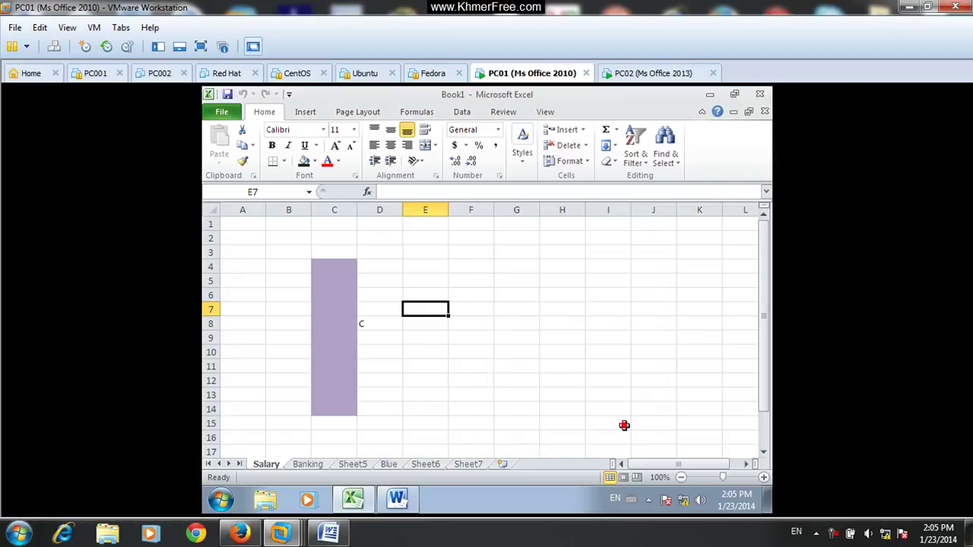
{"action": "left_click", "coordinate": [423, 380]}
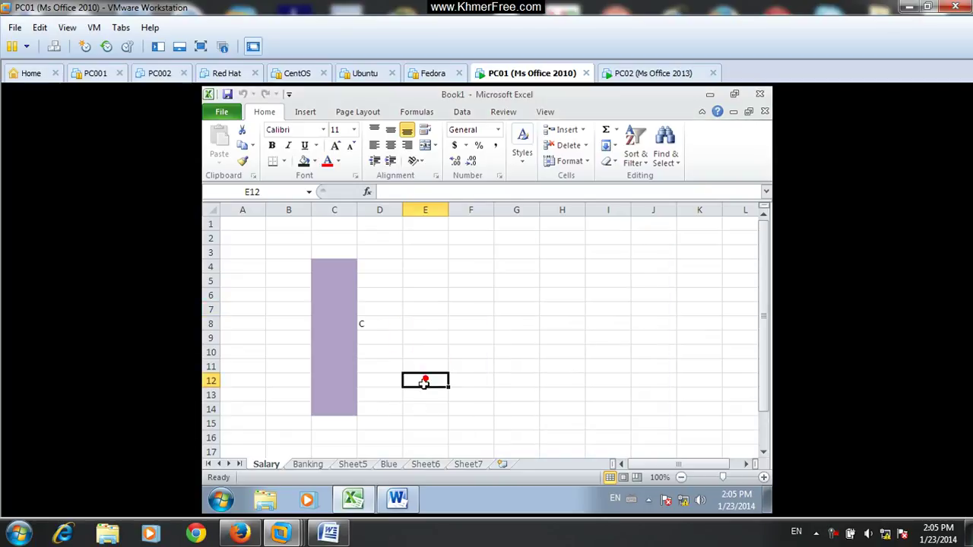
Colour the Salary tab red and the Banking tab orange.
{"action": "right_click", "coordinate": [266, 465]}
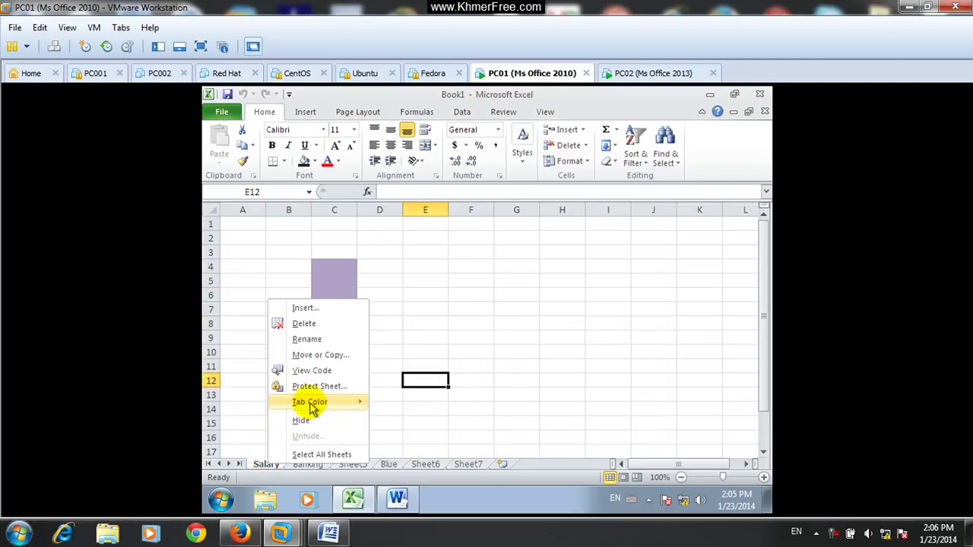
{"action": "mouse_move", "coordinate": [312, 402]}
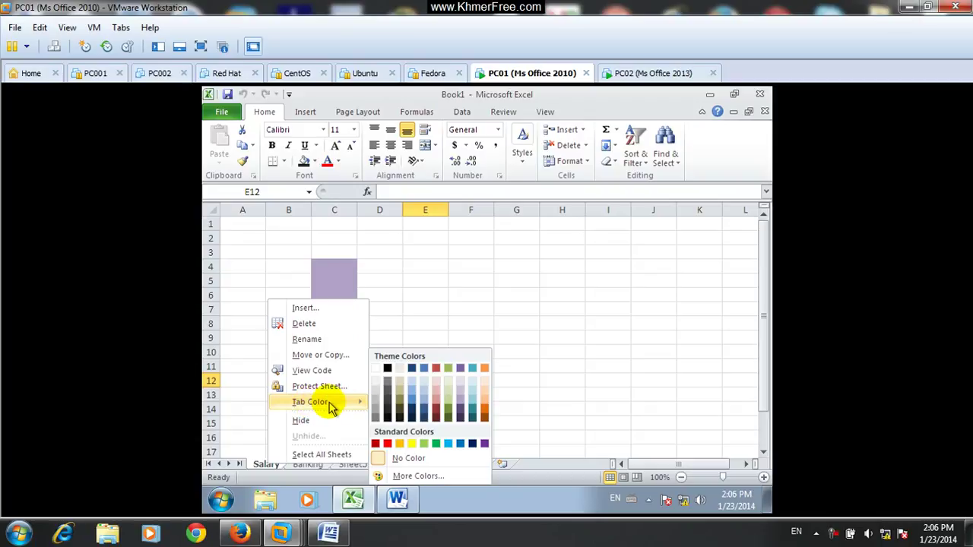
{"action": "left_click", "coordinate": [387, 444]}
{"action": "left_click", "coordinate": [380, 420]}
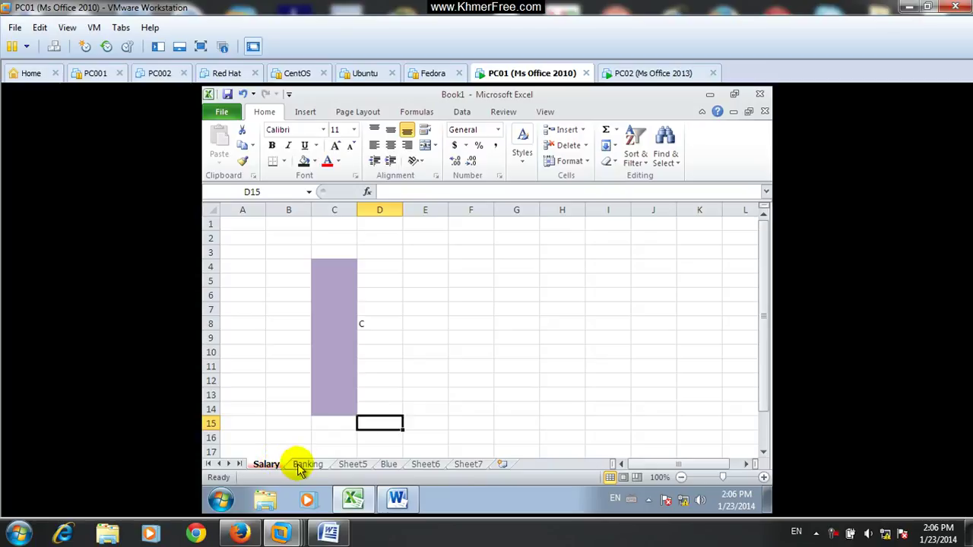
{"action": "left_click", "coordinate": [307, 464]}
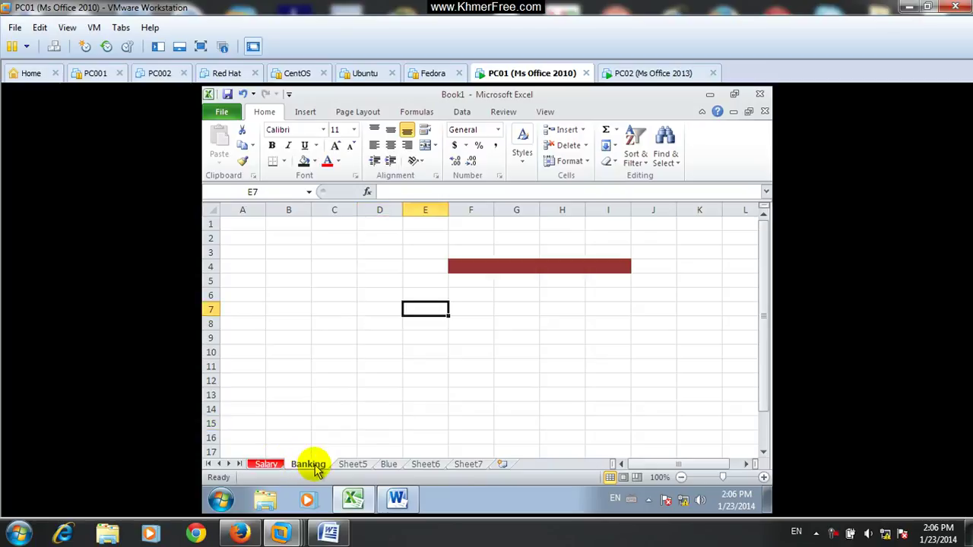
{"action": "right_click", "coordinate": [317, 469]}
{"action": "mouse_move", "coordinate": [357, 403]}
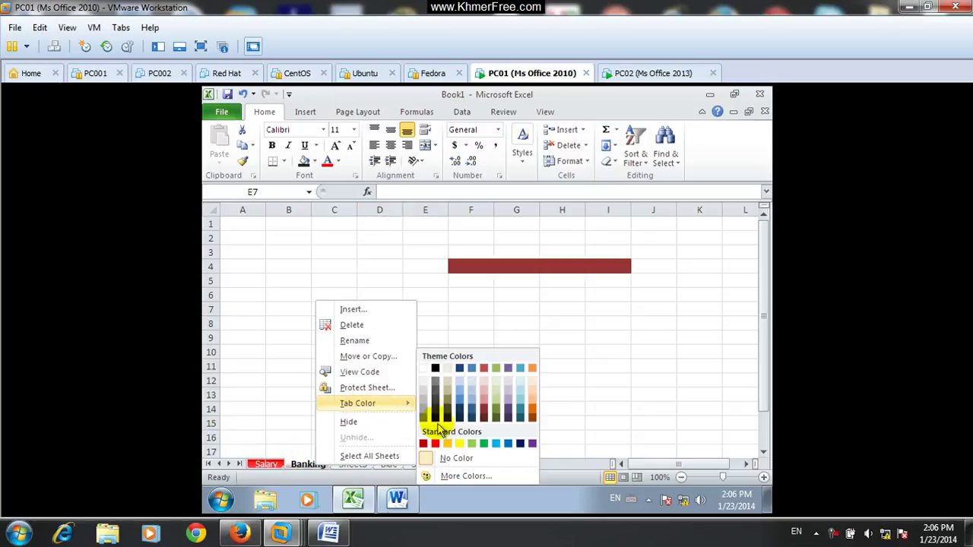
{"action": "left_click", "coordinate": [447, 444]}
{"action": "left_click", "coordinate": [334, 430]}
Colour the Sheet5 tab purple and the Blue tab blue.
{"action": "left_click", "coordinate": [351, 464]}
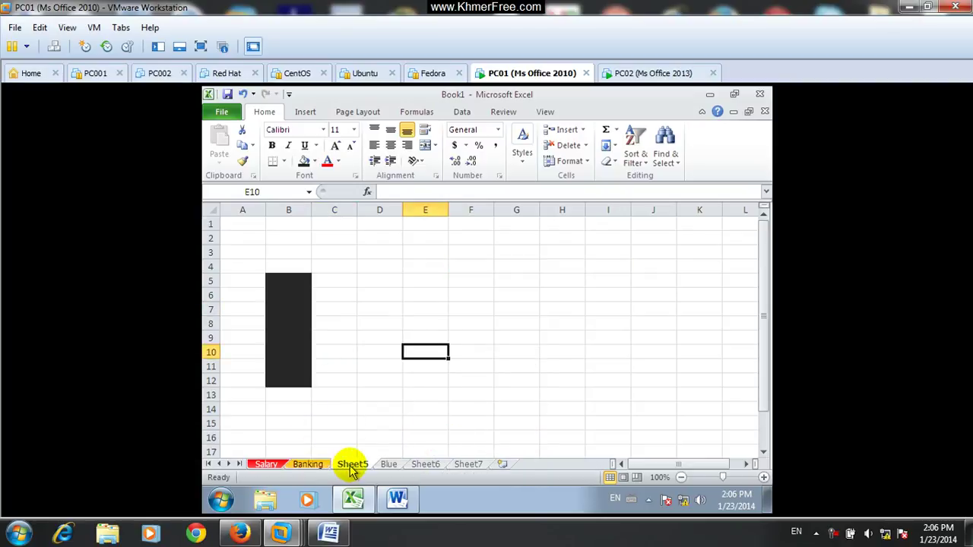
{"action": "right_click", "coordinate": [350, 465]}
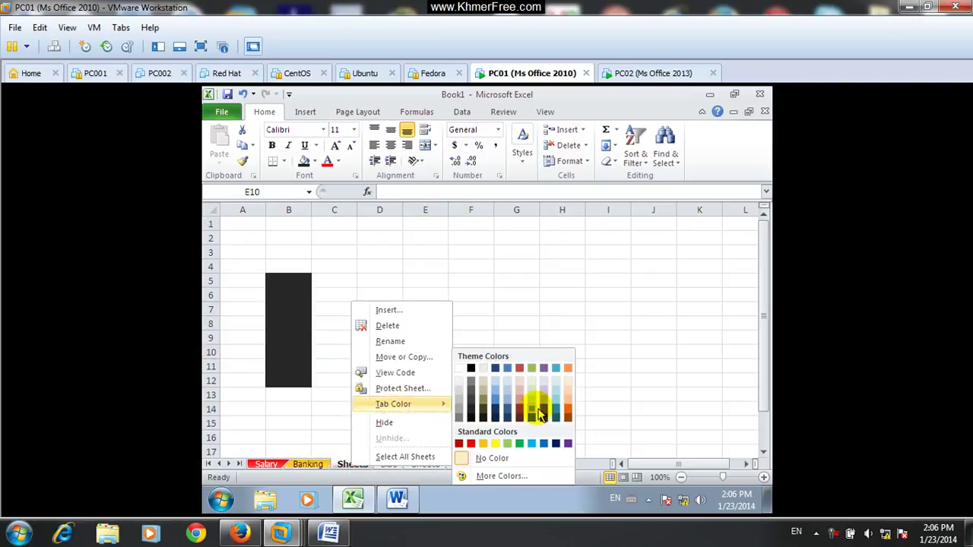
{"action": "left_click", "coordinate": [567, 443]}
{"action": "left_click", "coordinate": [516, 419]}
{"action": "left_click", "coordinate": [390, 464]}
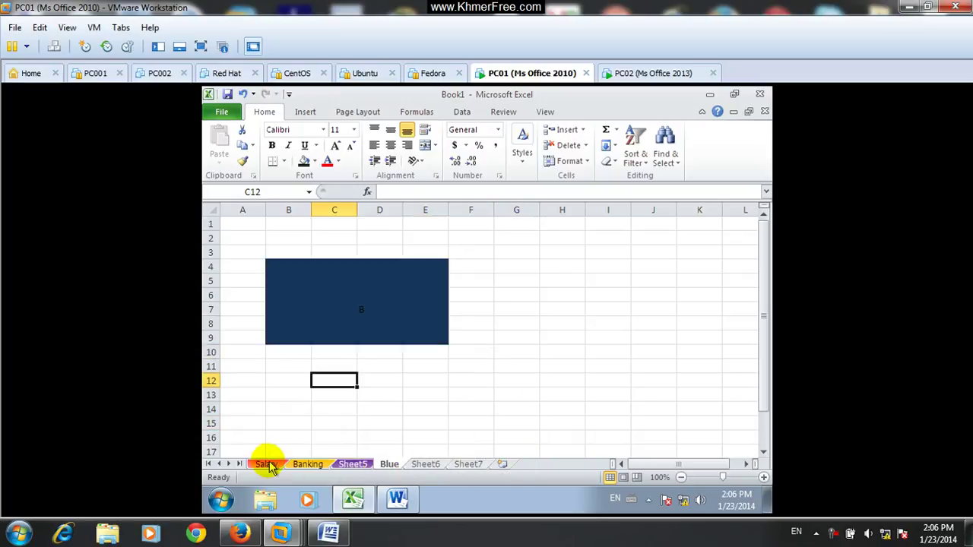
{"action": "left_click", "coordinate": [266, 466]}
{"action": "left_click", "coordinate": [308, 464]}
{"action": "left_click", "coordinate": [388, 464]}
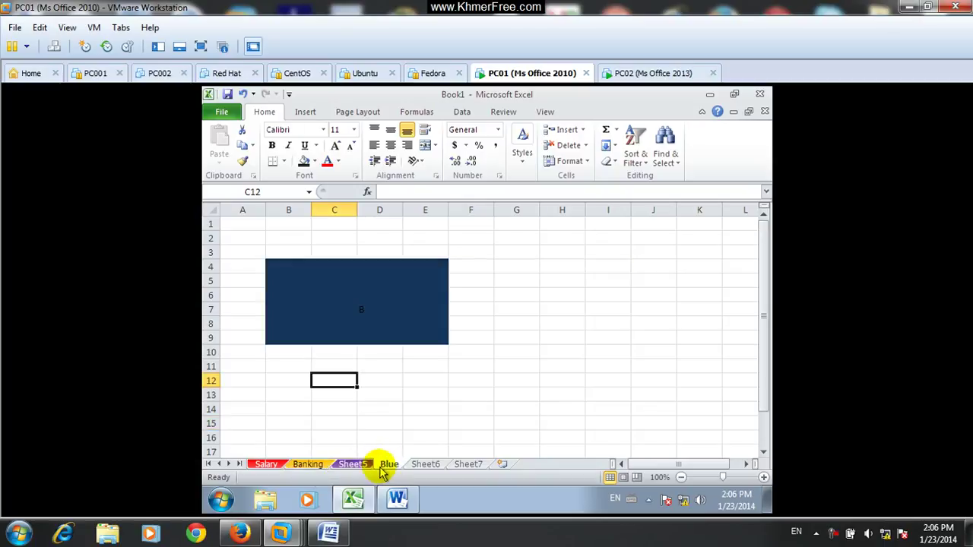
{"action": "right_click", "coordinate": [388, 464]}
{"action": "mouse_move", "coordinate": [442, 402]}
{"action": "left_click", "coordinate": [583, 445]}
{"action": "left_click", "coordinate": [471, 421]}
Return to the Salary sheet and select cells E12, F8 and E6.
{"action": "left_click", "coordinate": [266, 464]}
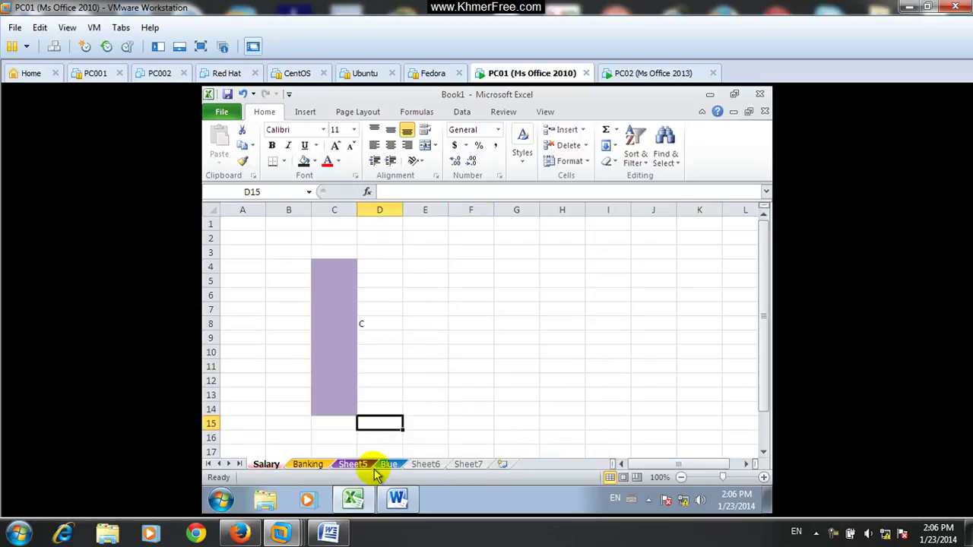
{"action": "left_click", "coordinate": [407, 376]}
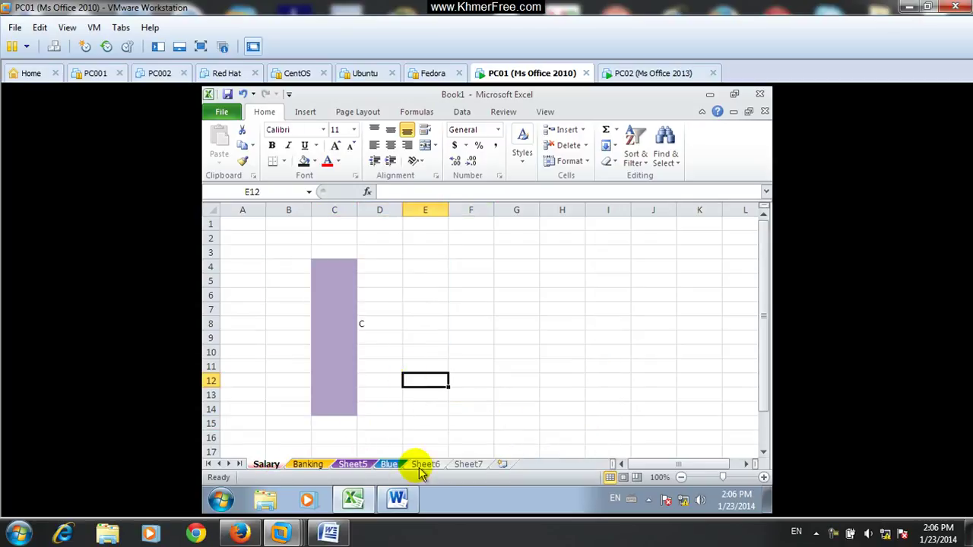
{"action": "left_click", "coordinate": [462, 326]}
{"action": "left_click", "coordinate": [434, 299]}
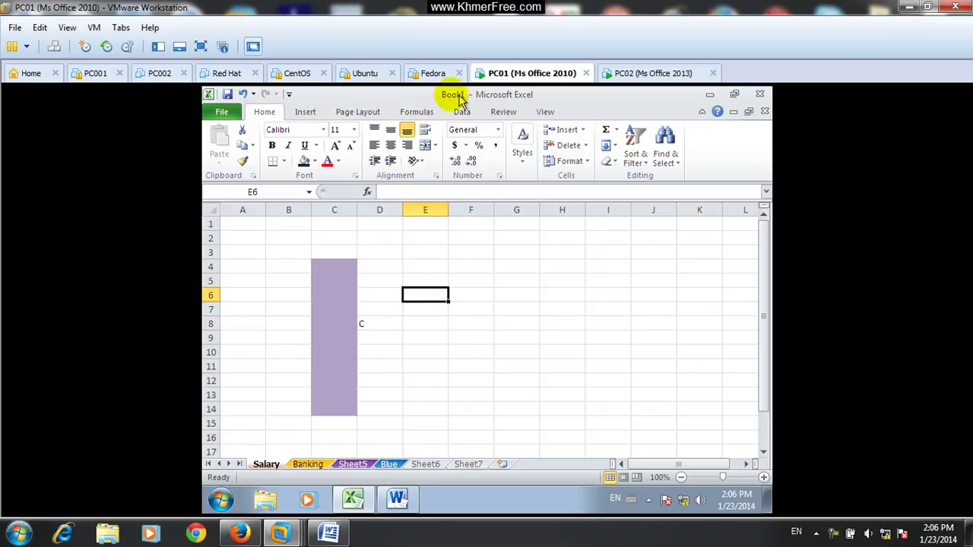
Switch through the Banking sheet to Sheet5 and select cell E11.
{"action": "left_click", "coordinate": [308, 464]}
{"action": "left_click", "coordinate": [353, 464]}
{"action": "left_click", "coordinate": [379, 452]}
{"action": "left_click", "coordinate": [406, 363]}
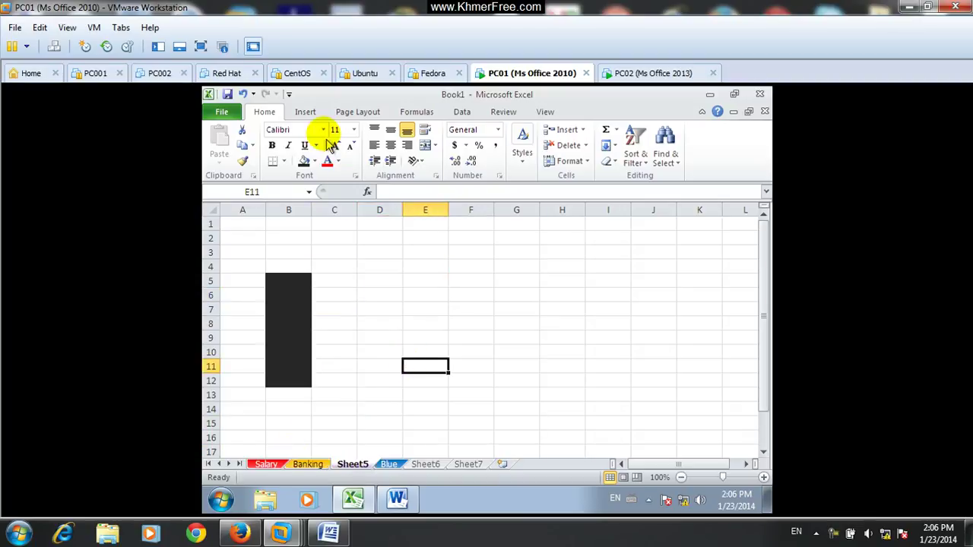
View the Insert ribbon, return to Home, and bring the Word lesson notes forward.
{"action": "left_click", "coordinate": [306, 114]}
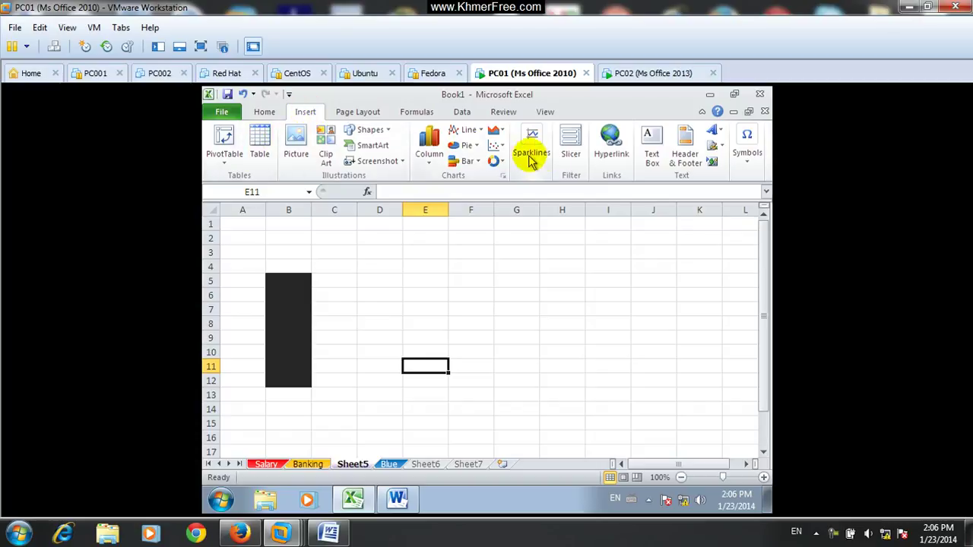
{"action": "left_click", "coordinate": [390, 304]}
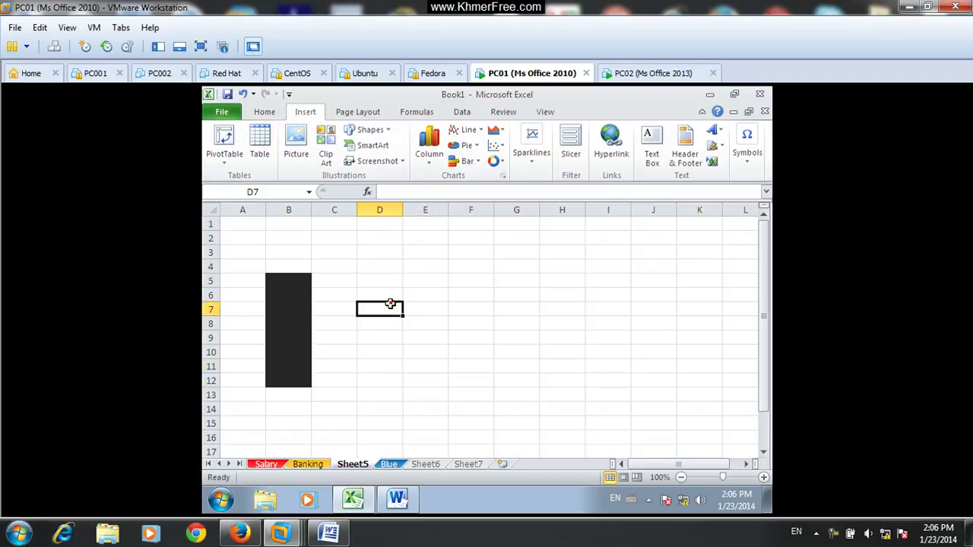
{"action": "left_click", "coordinate": [264, 111]}
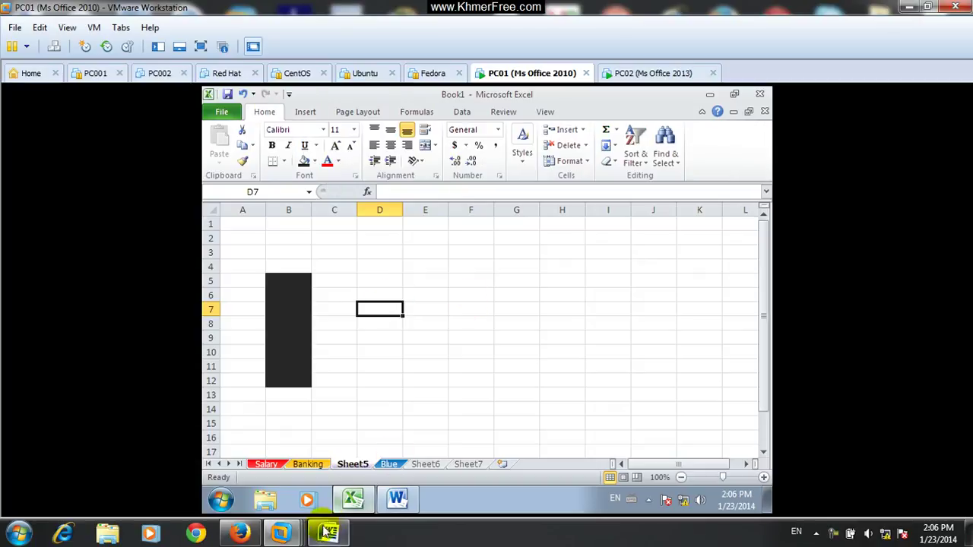
{"action": "left_click", "coordinate": [327, 531]}
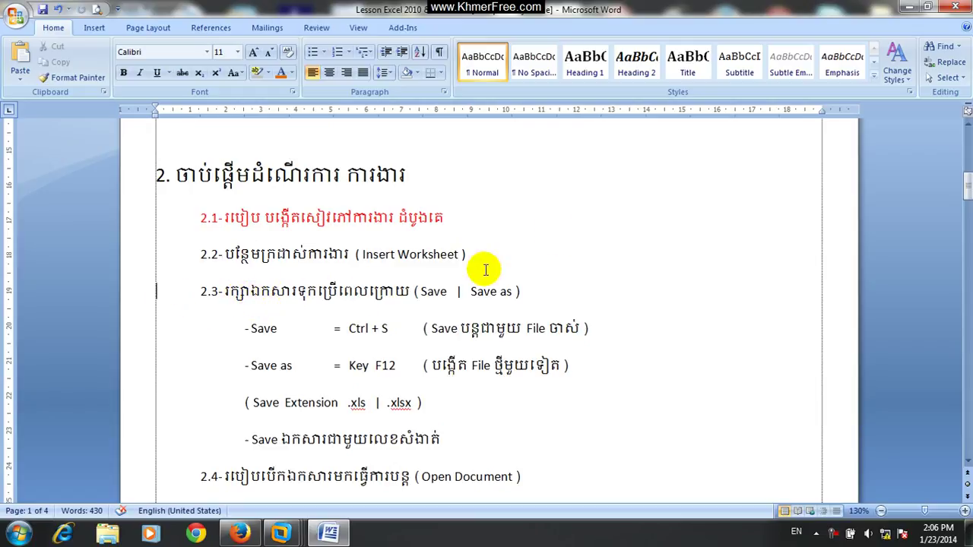
Minimize Word, close Book1 choosing Don't Save, and minimize VMware Workstation.
{"action": "left_click", "coordinate": [909, 7]}
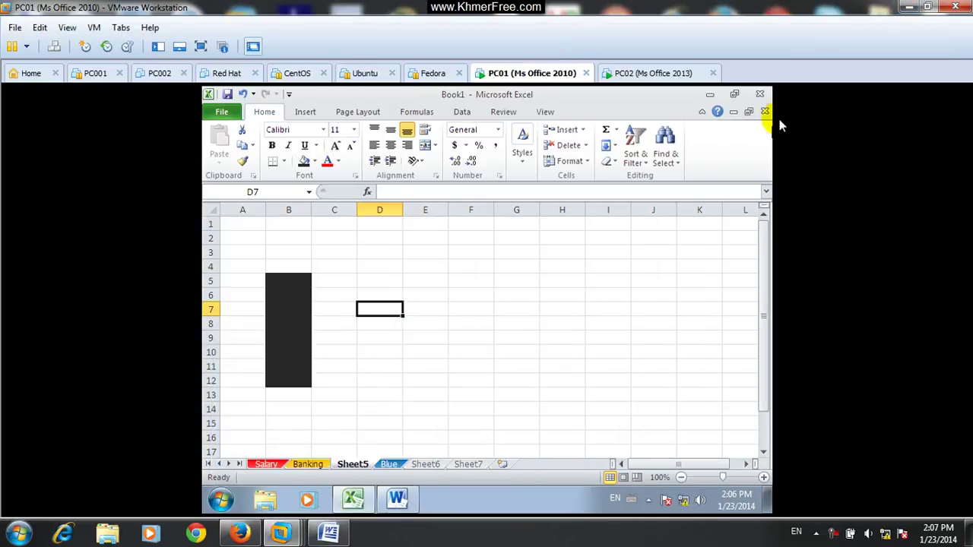
{"action": "left_click", "coordinate": [760, 94]}
{"action": "left_click", "coordinate": [496, 314]}
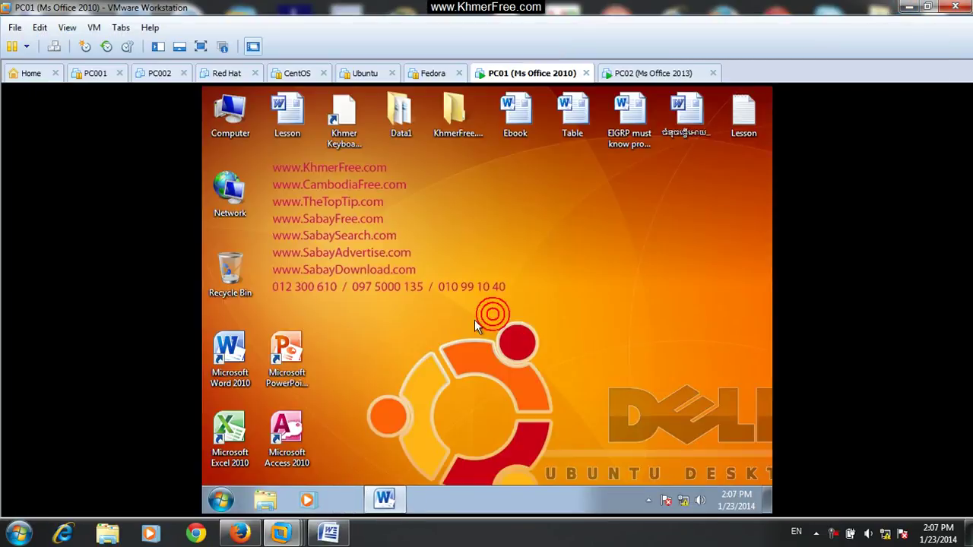
{"action": "left_click", "coordinate": [909, 7]}
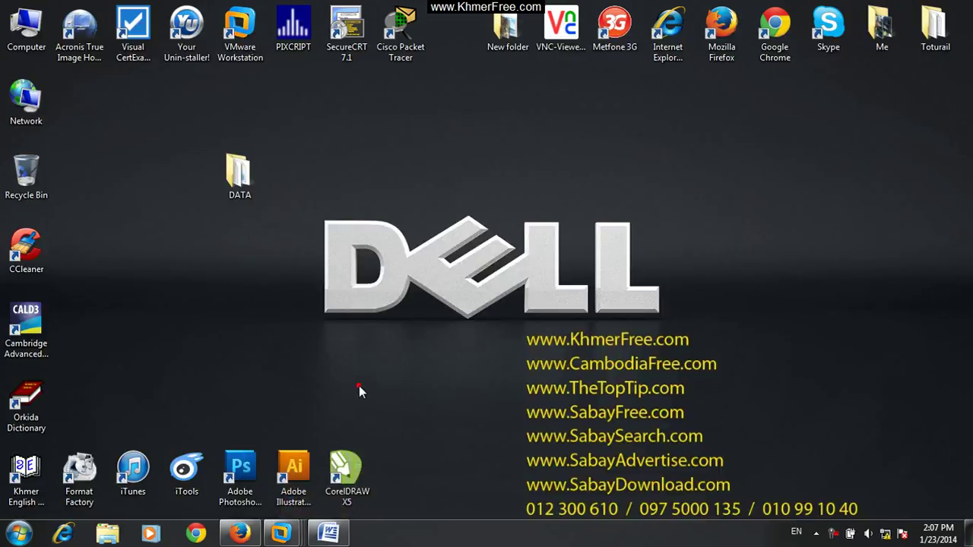